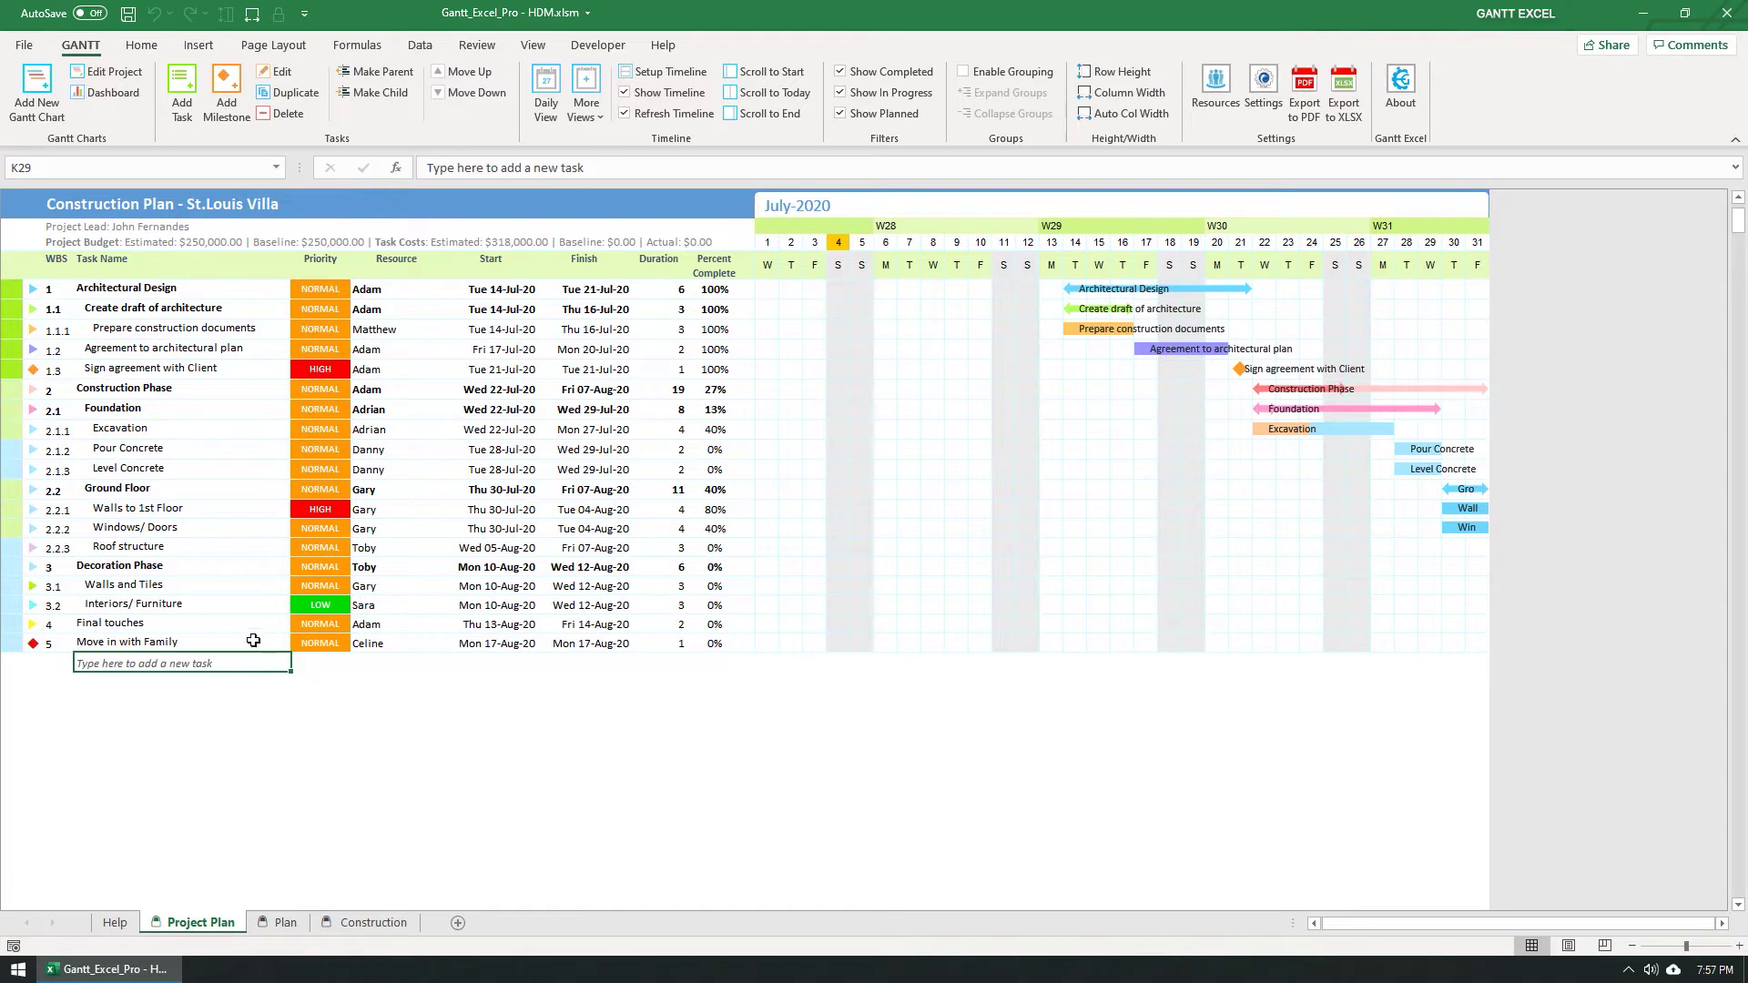
# - Check the current July timeline range against the first task's start and the 17-Aug final finish
pyautogui.click(767, 243)
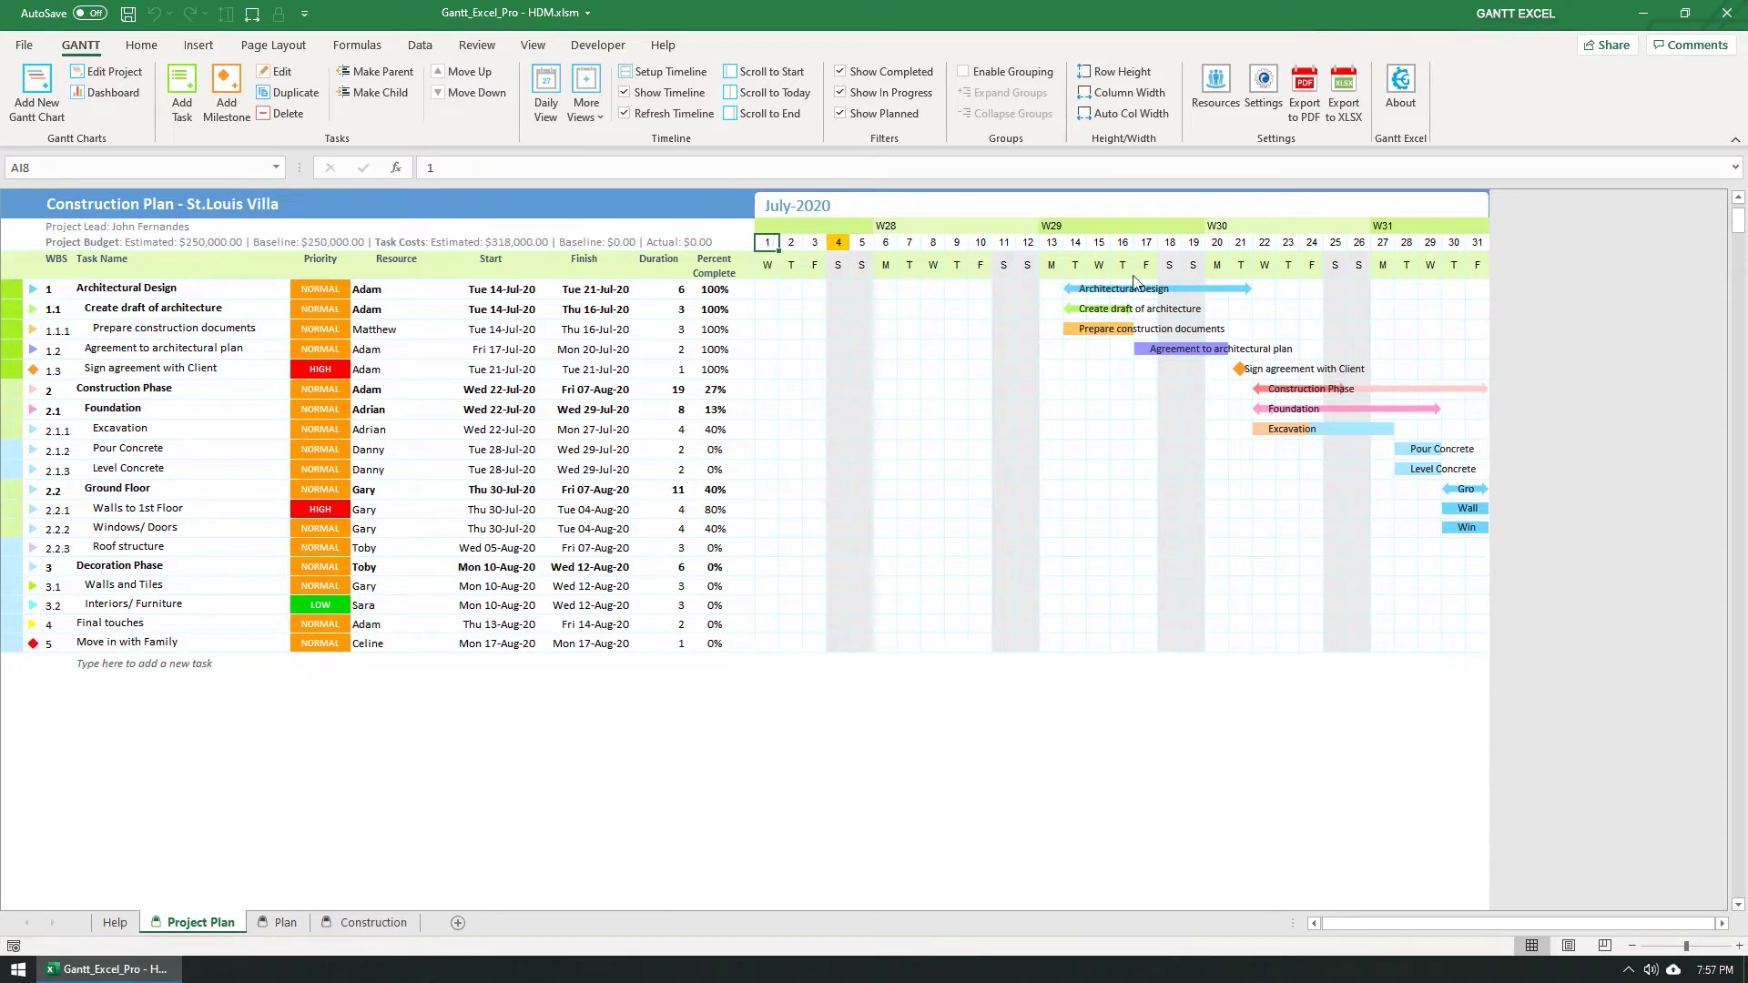
pyautogui.click(1476, 243)
pyautogui.click(523, 291)
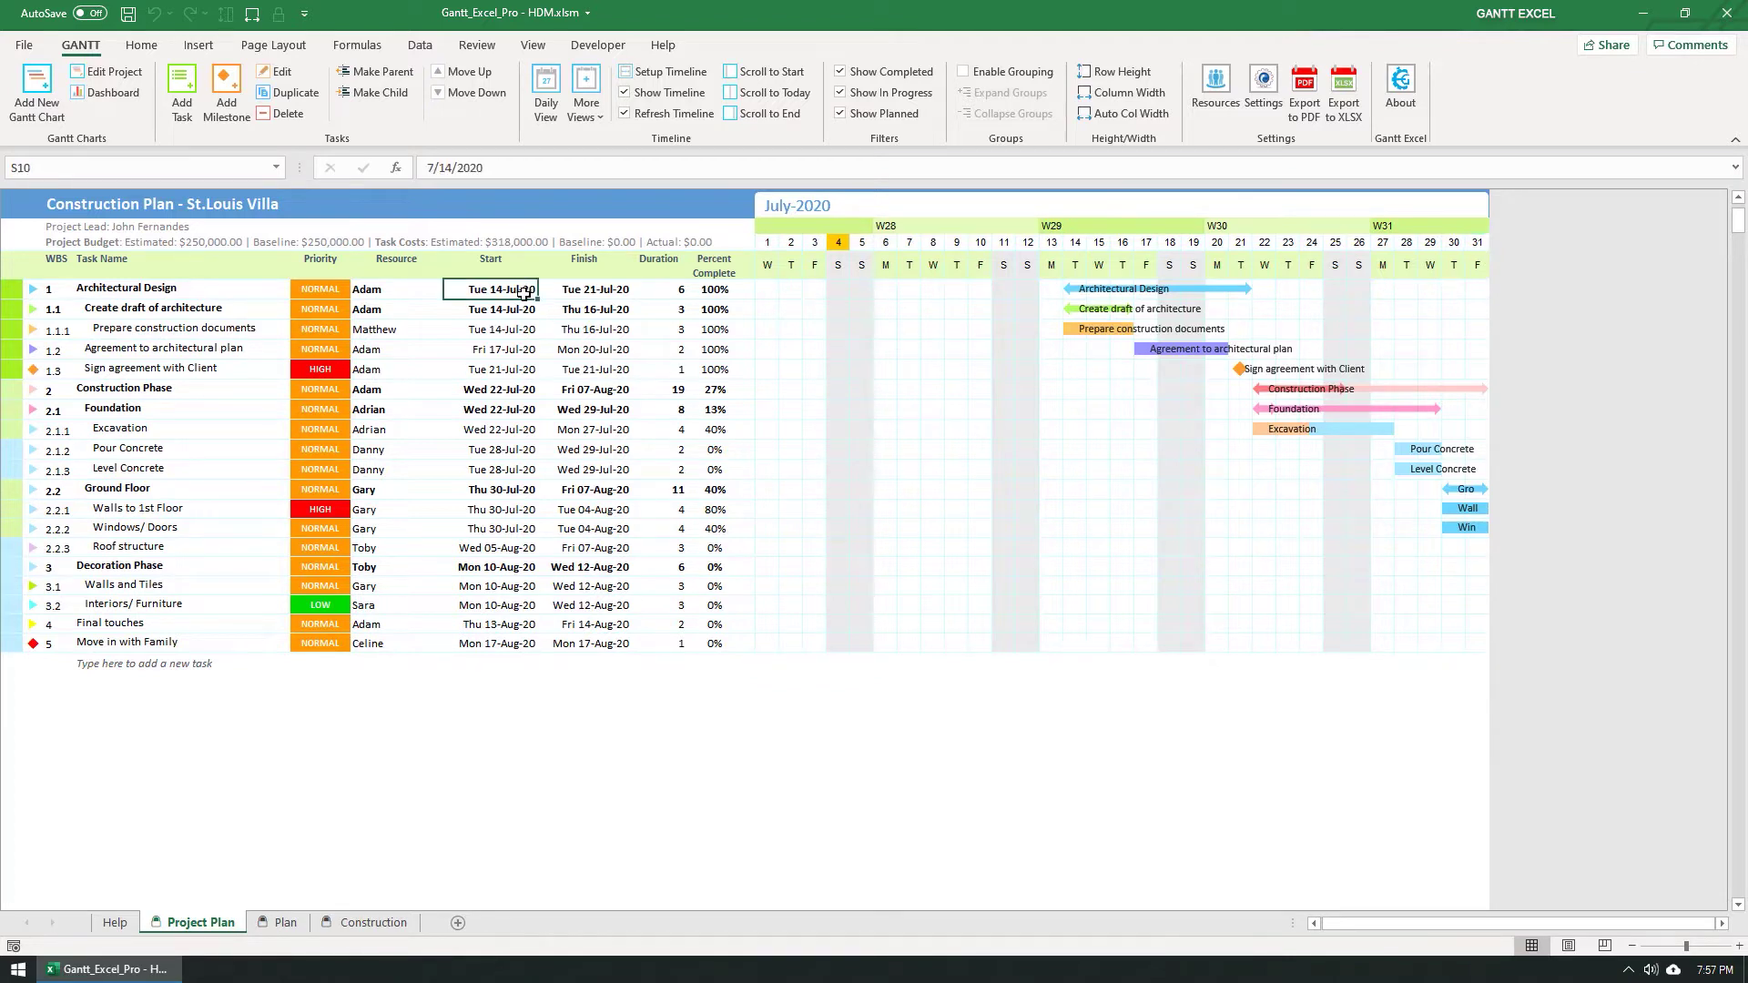
pyautogui.click(618, 643)
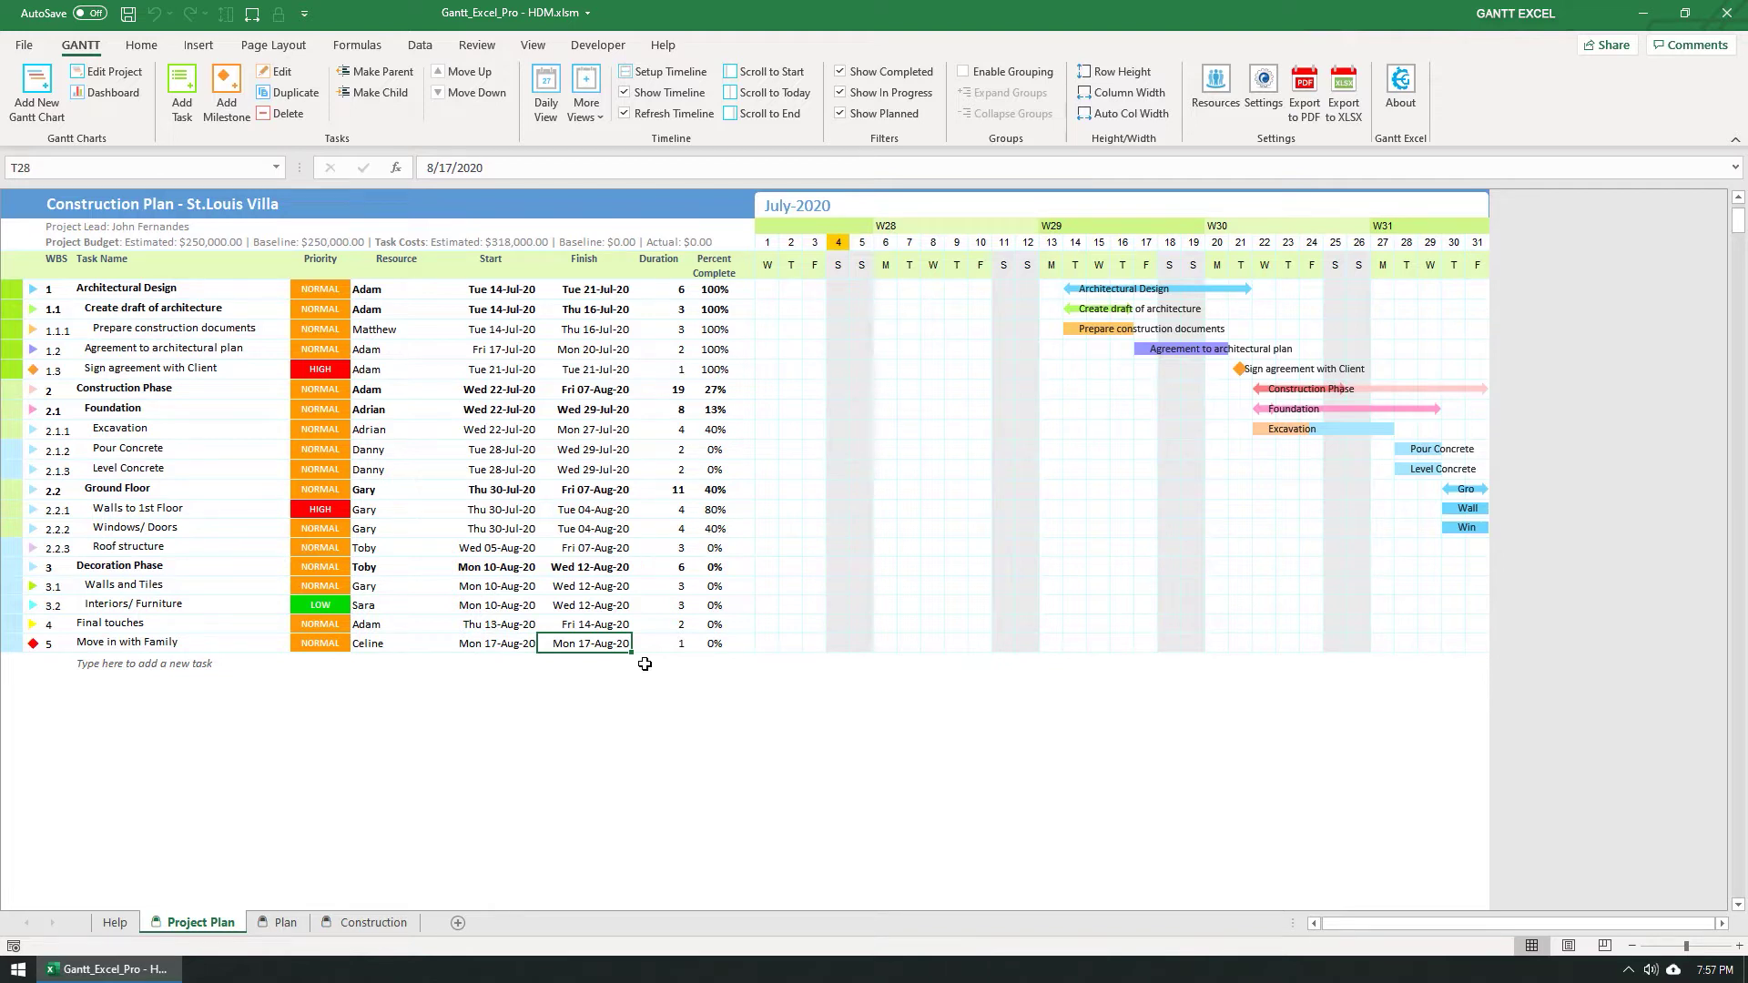
# - Set the timeline start date to 13-Jul-2020 and end date to 22-Aug-2020, then update it
pyautogui.click(708, 78)
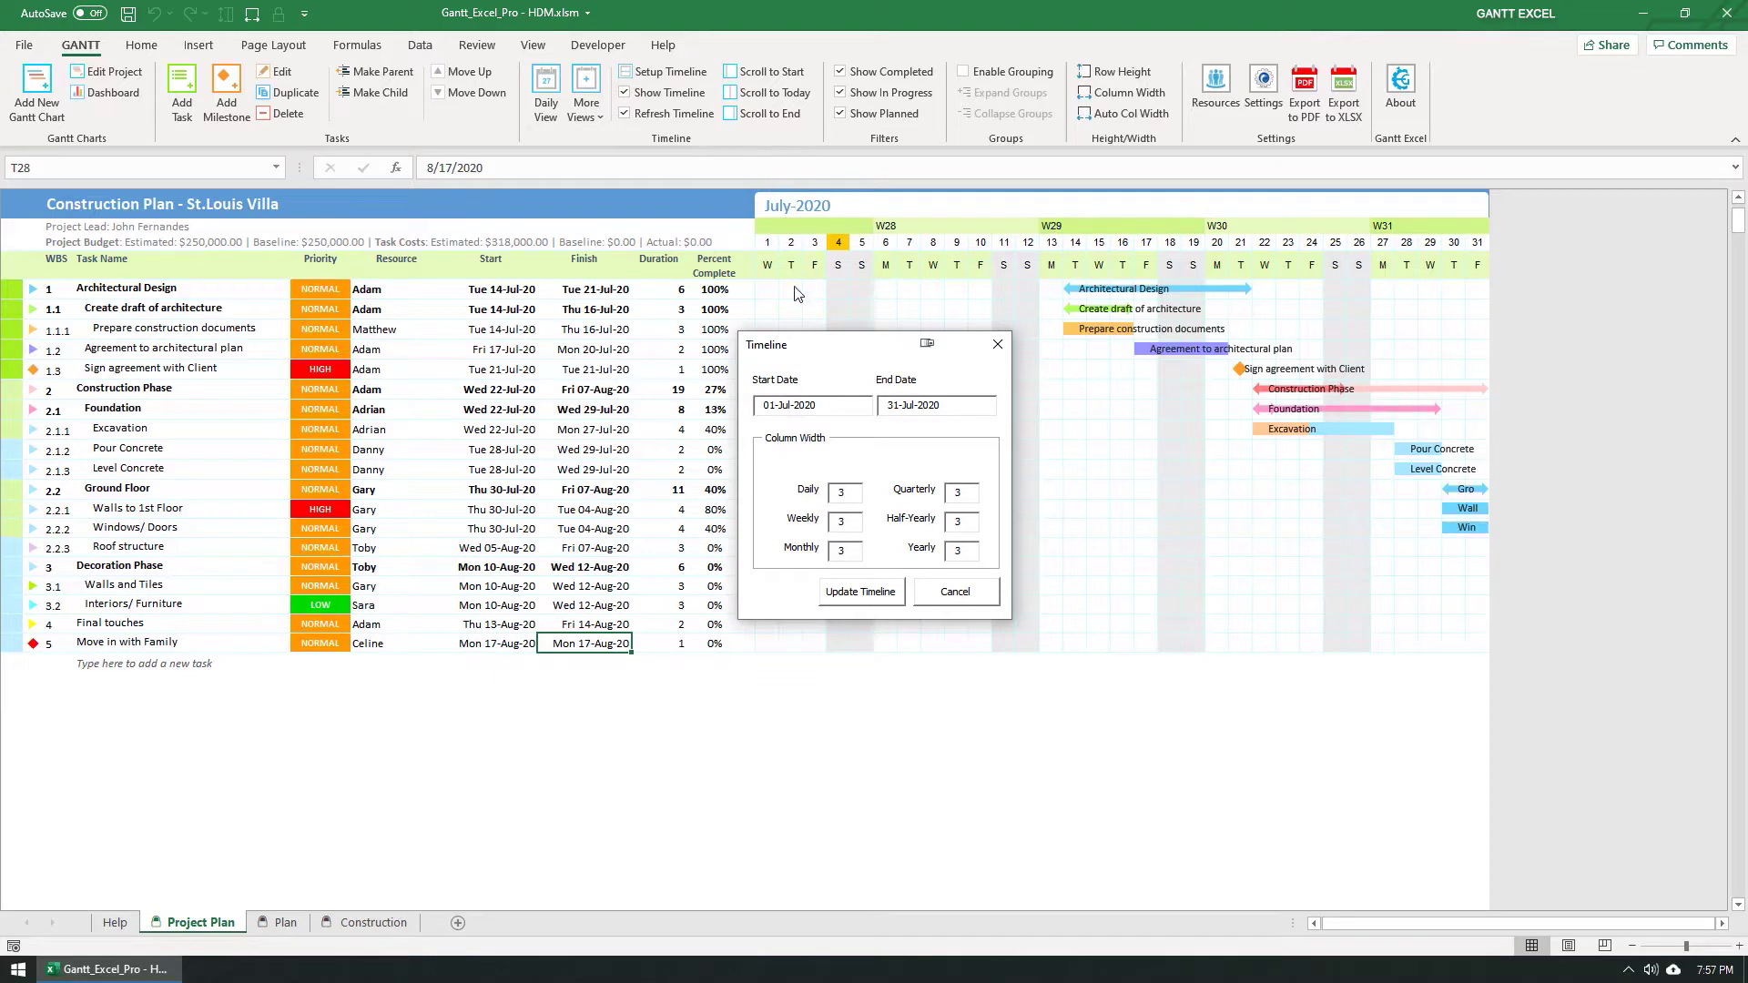
pyautogui.click(838, 407)
pyautogui.click(737, 487)
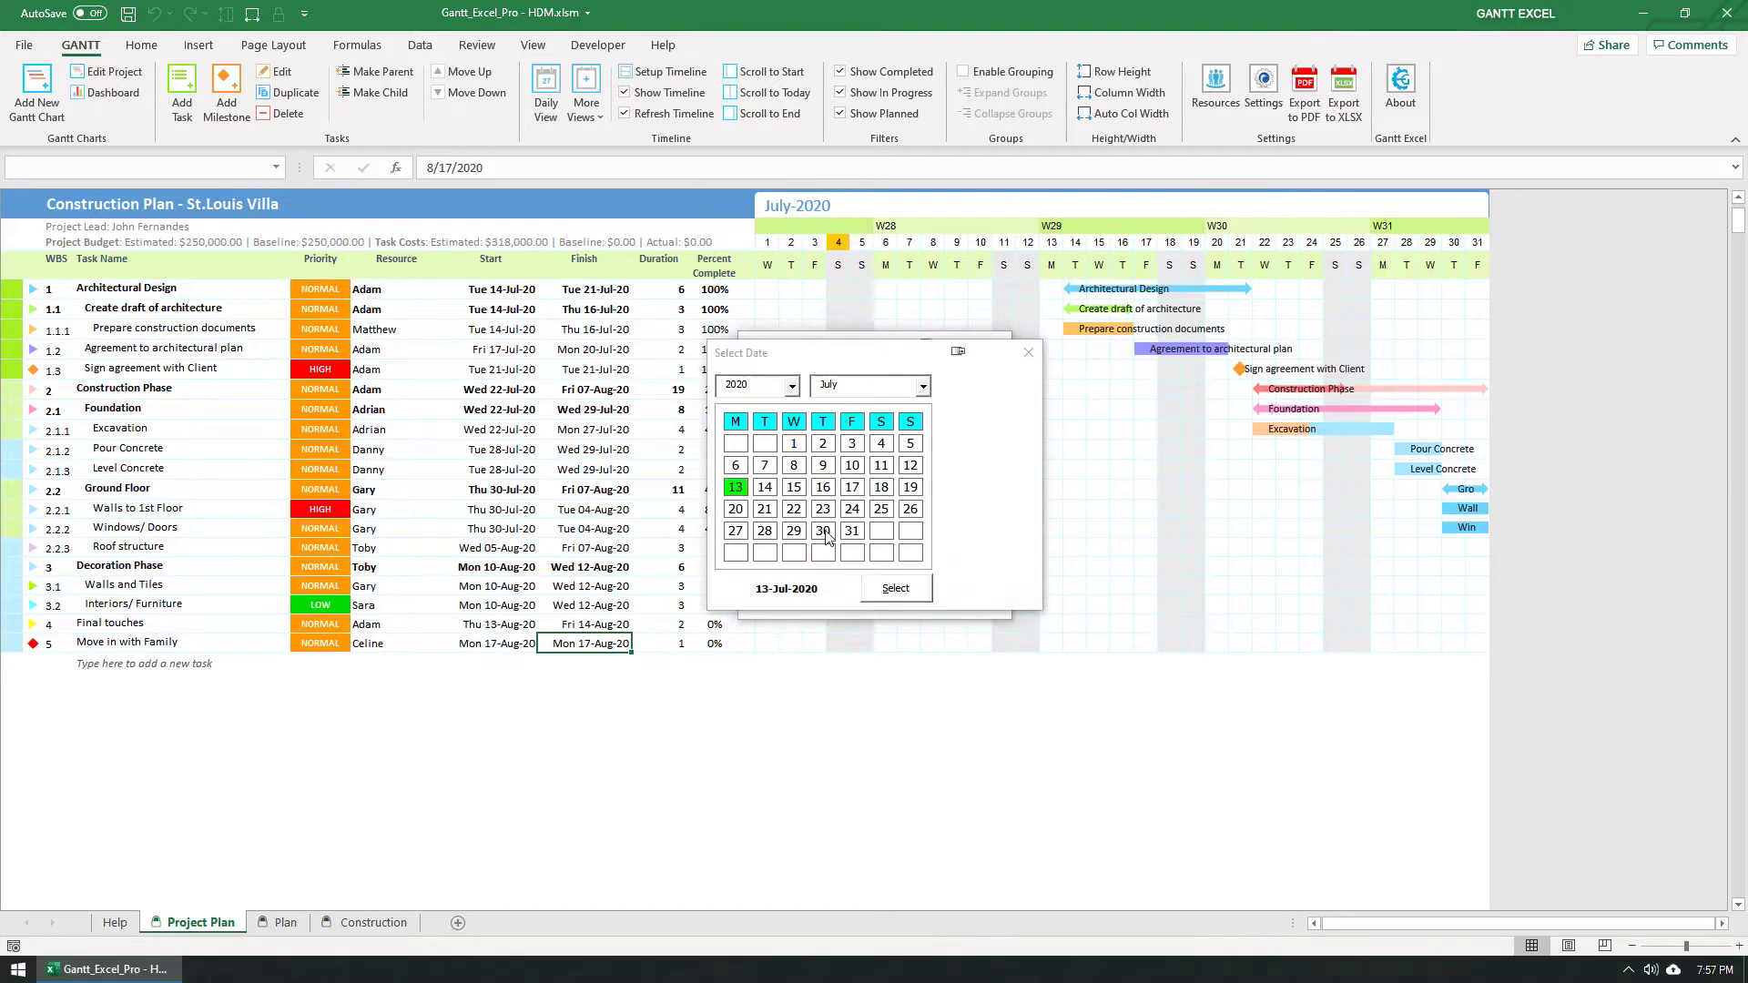
pyautogui.click(894, 586)
pyautogui.click(971, 409)
pyautogui.click(923, 386)
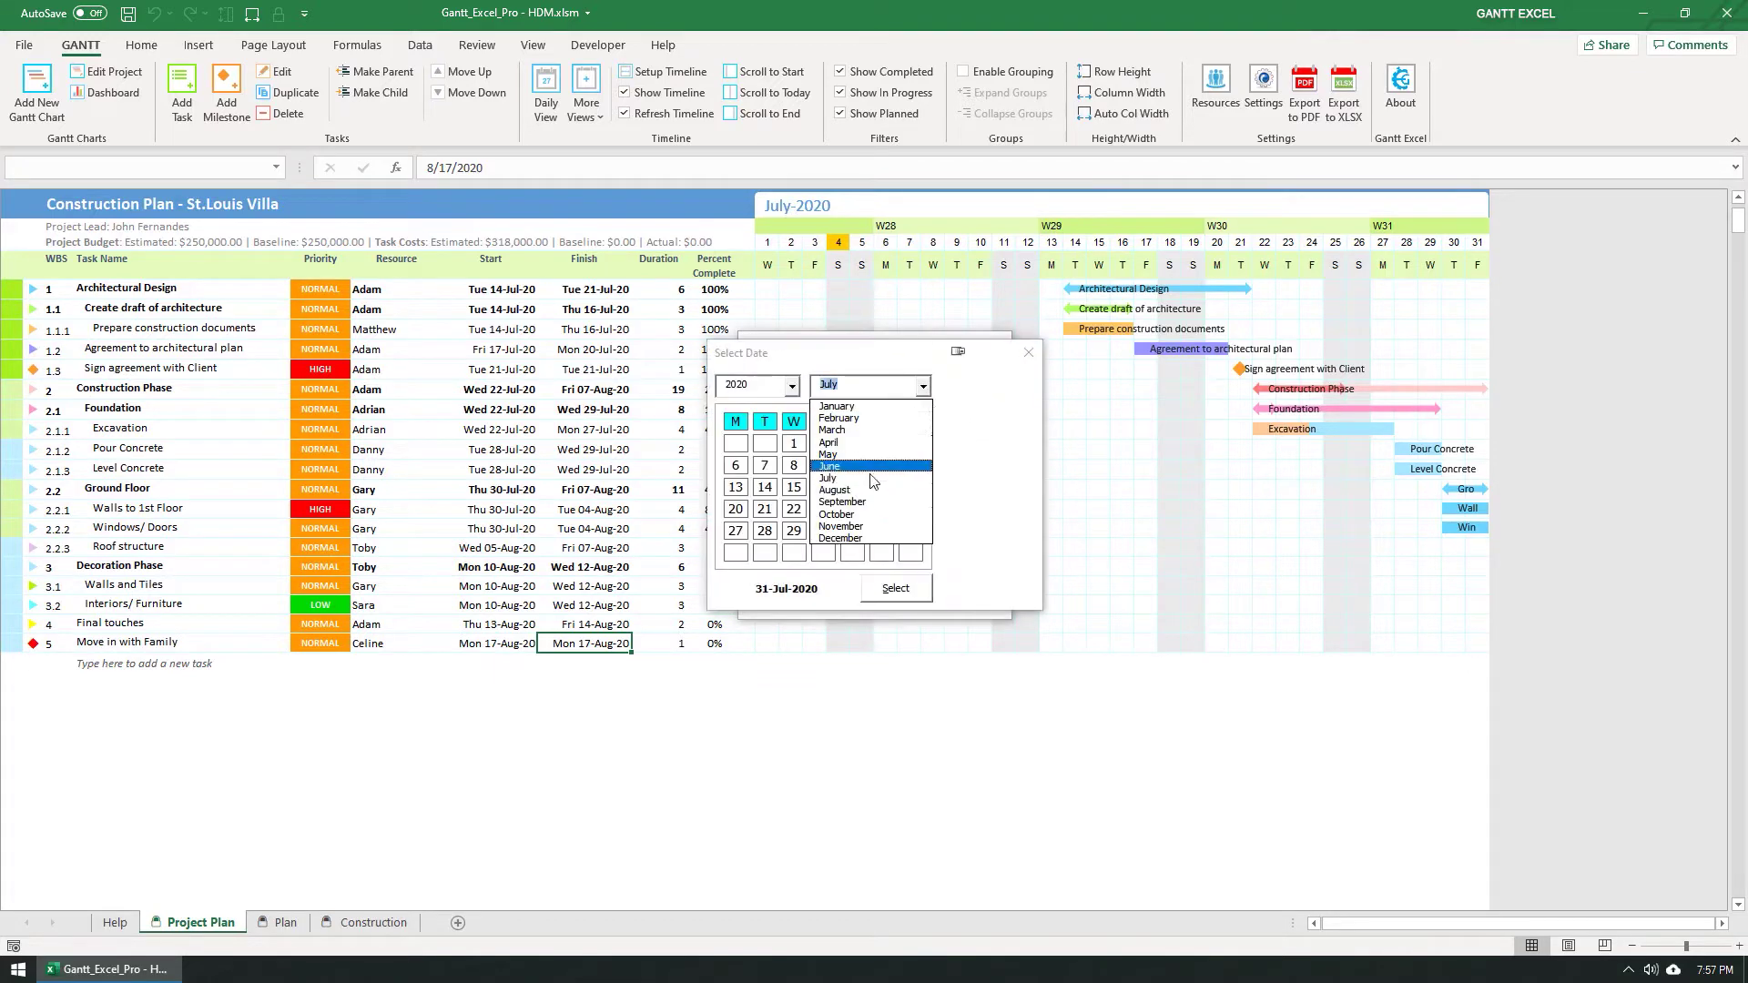
pyautogui.click(870, 489)
pyautogui.click(882, 512)
pyautogui.click(895, 588)
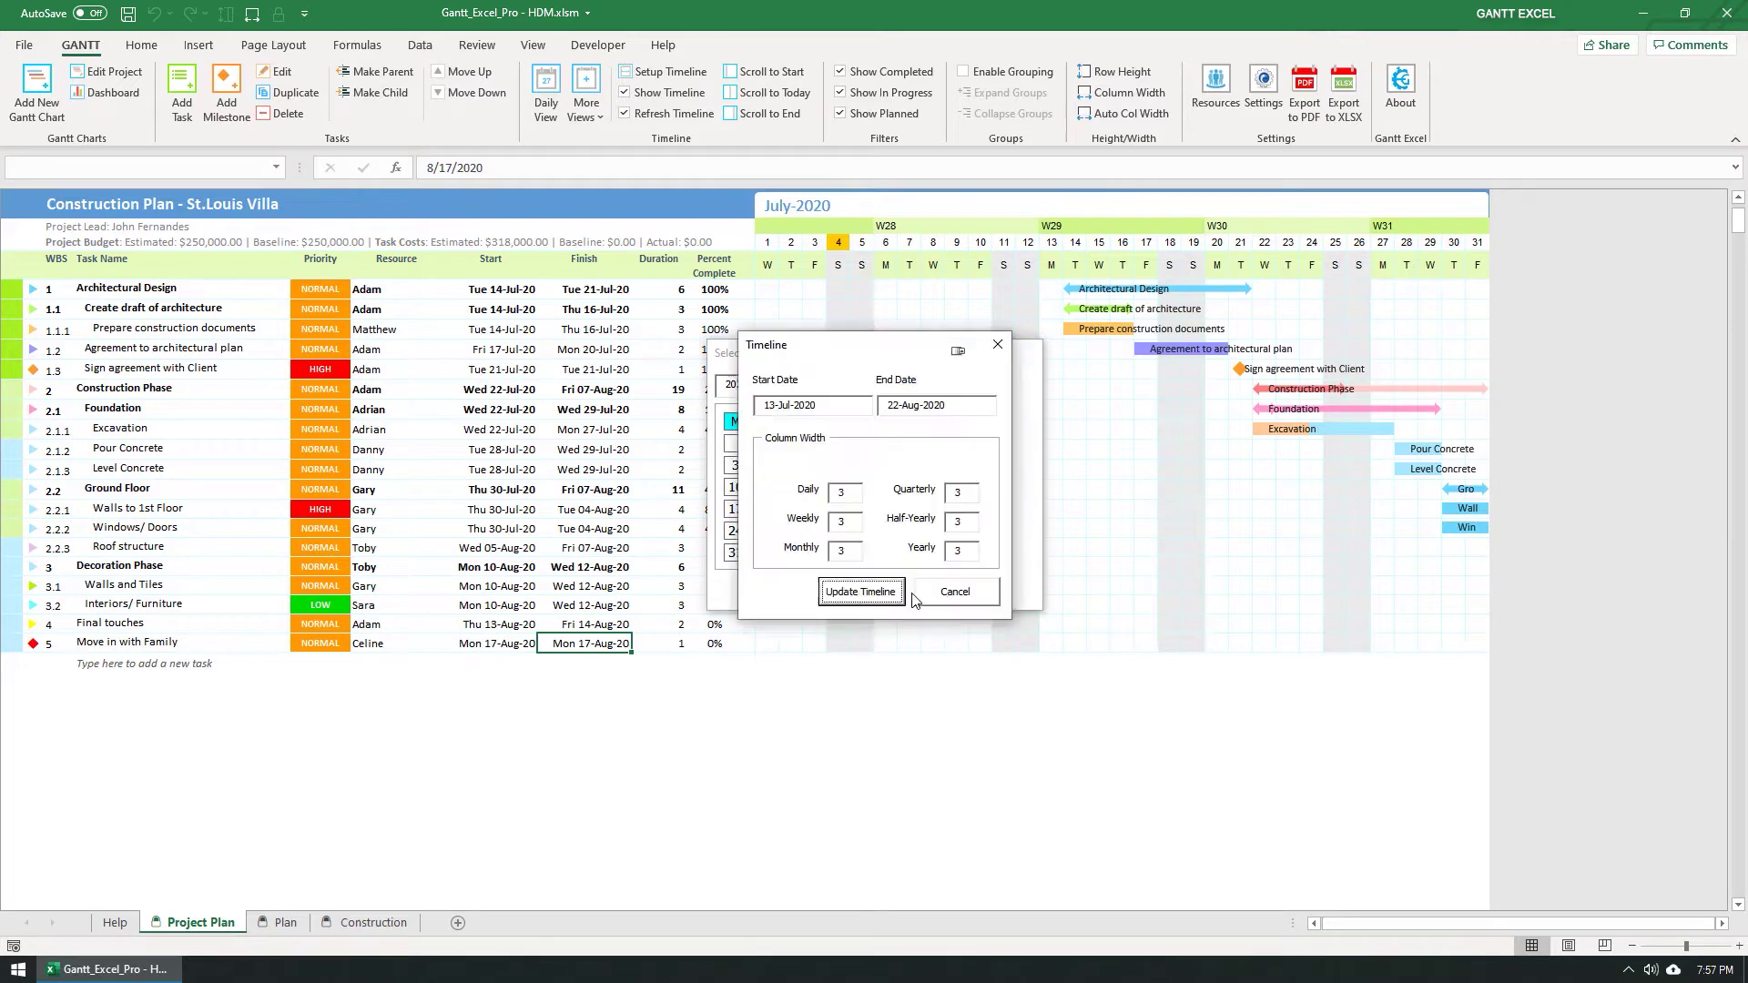
pyautogui.click(877, 599)
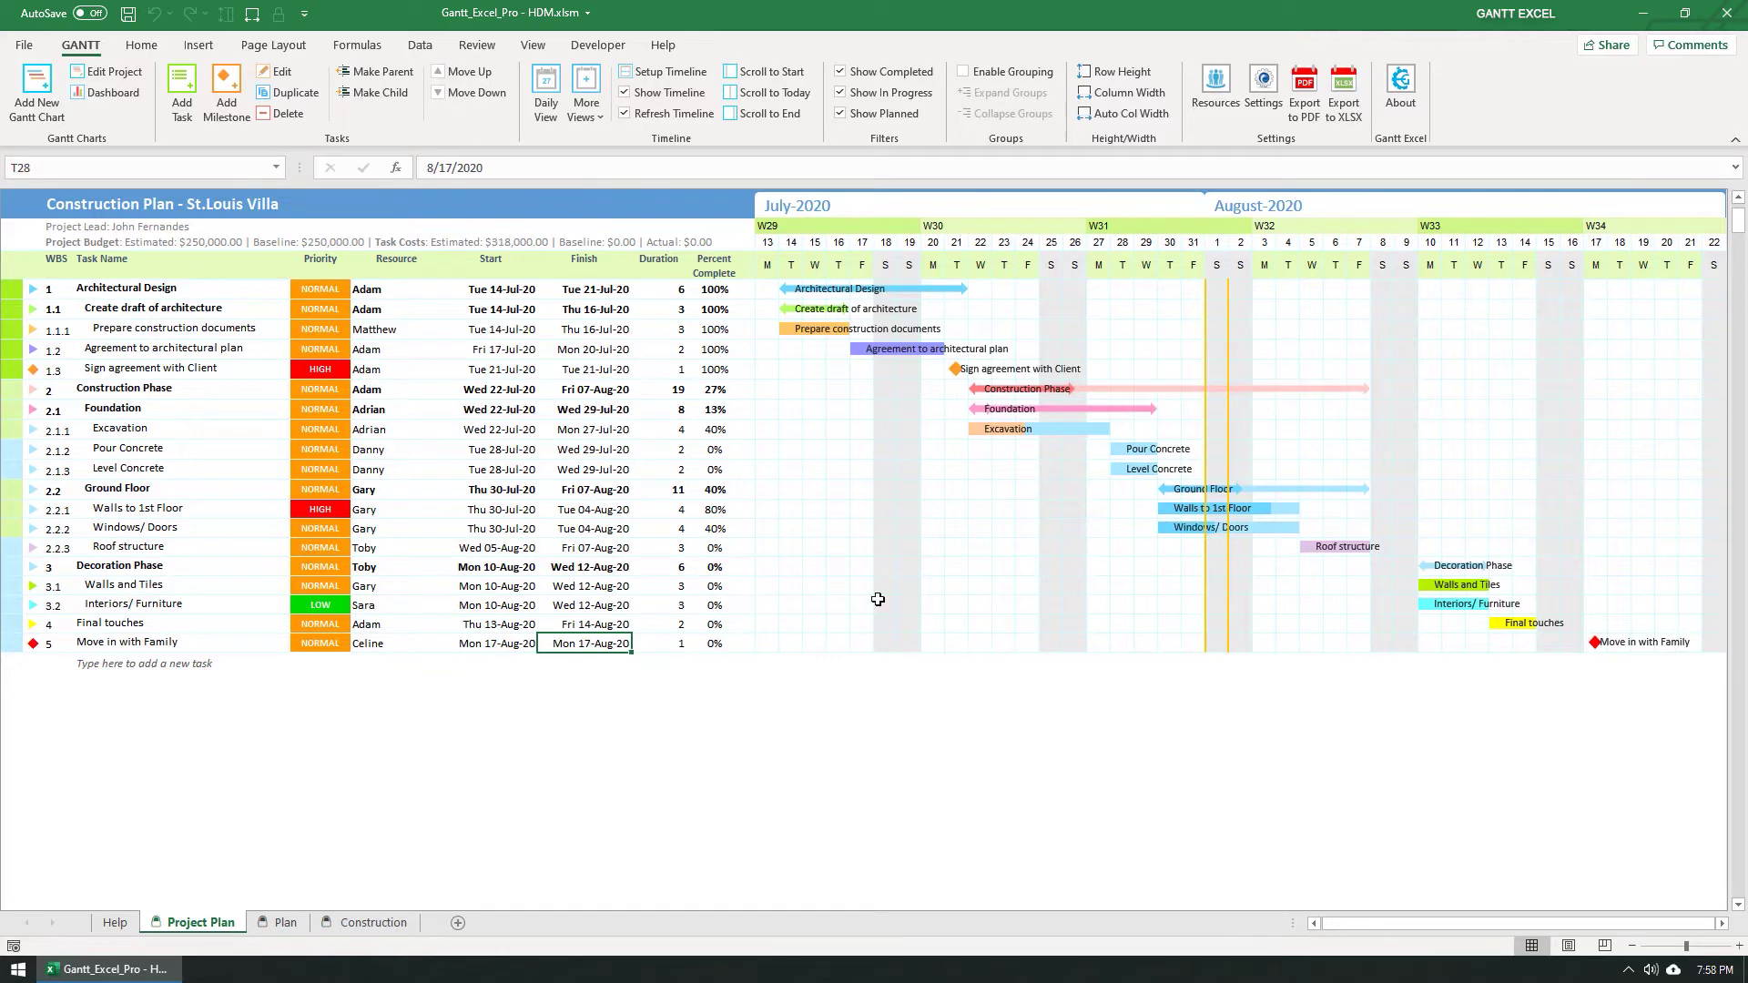
# - Confirm the timeline now runs from 13 July to 22 August, back on the new-task row
pyautogui.click(768, 243)
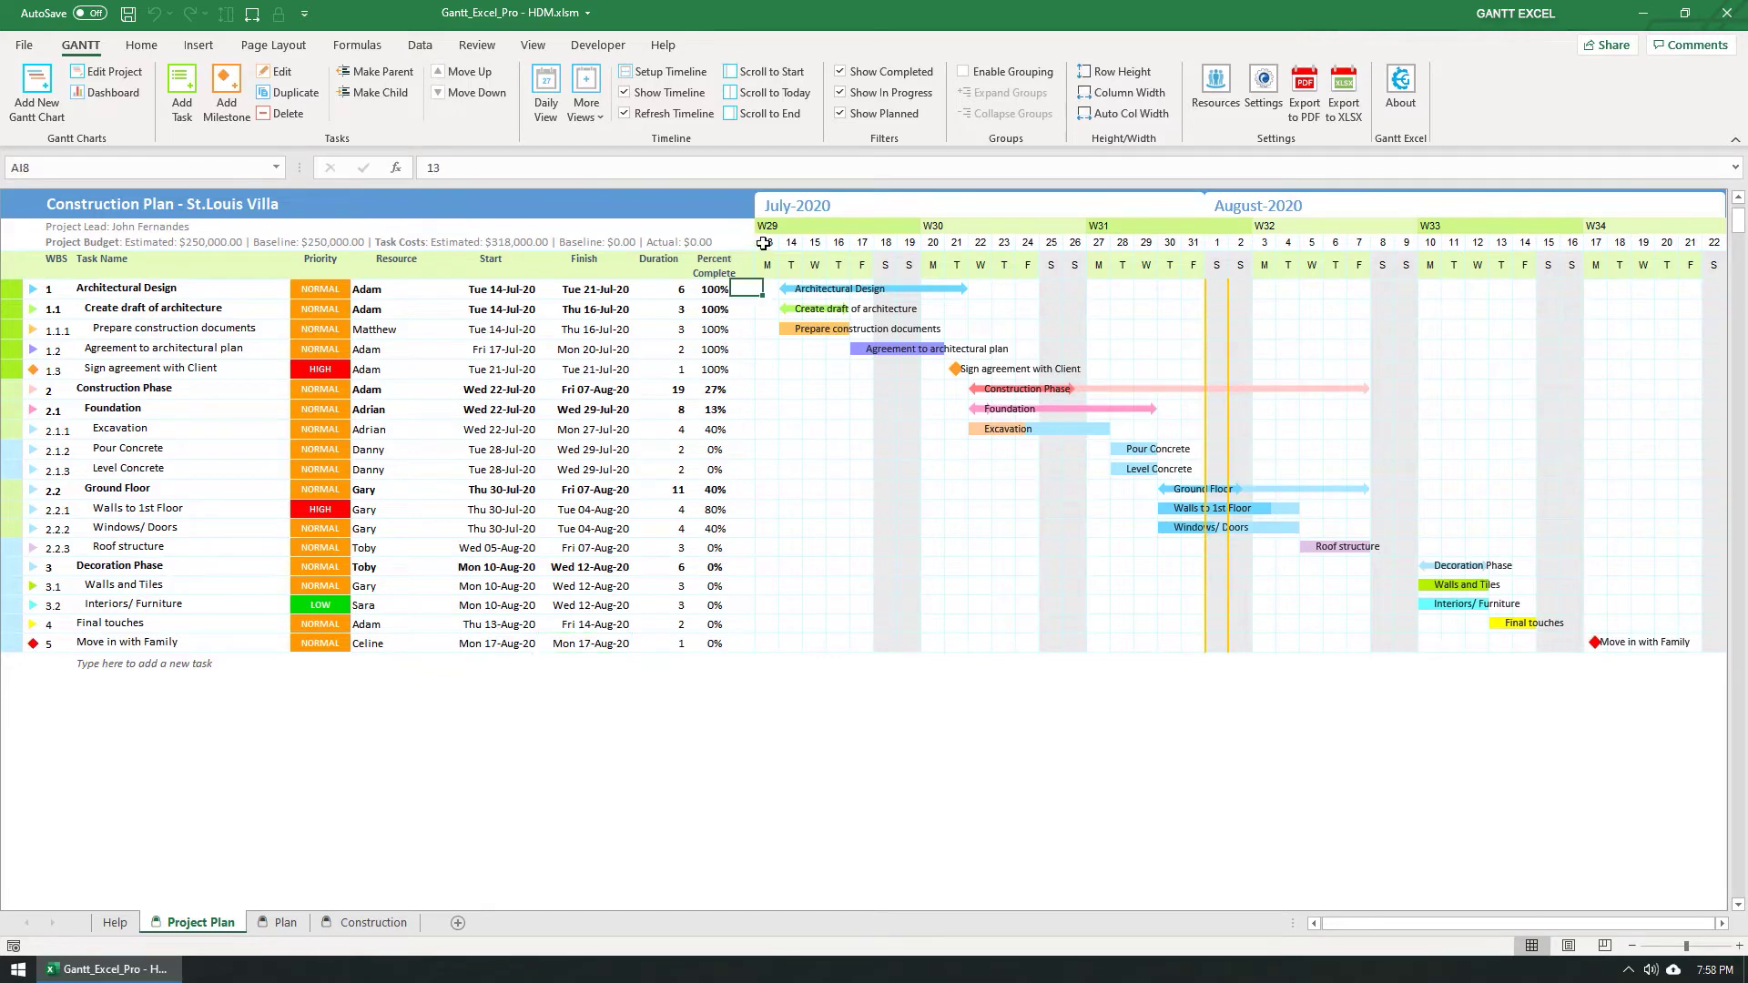
pyautogui.click(1714, 242)
pyautogui.click(187, 664)
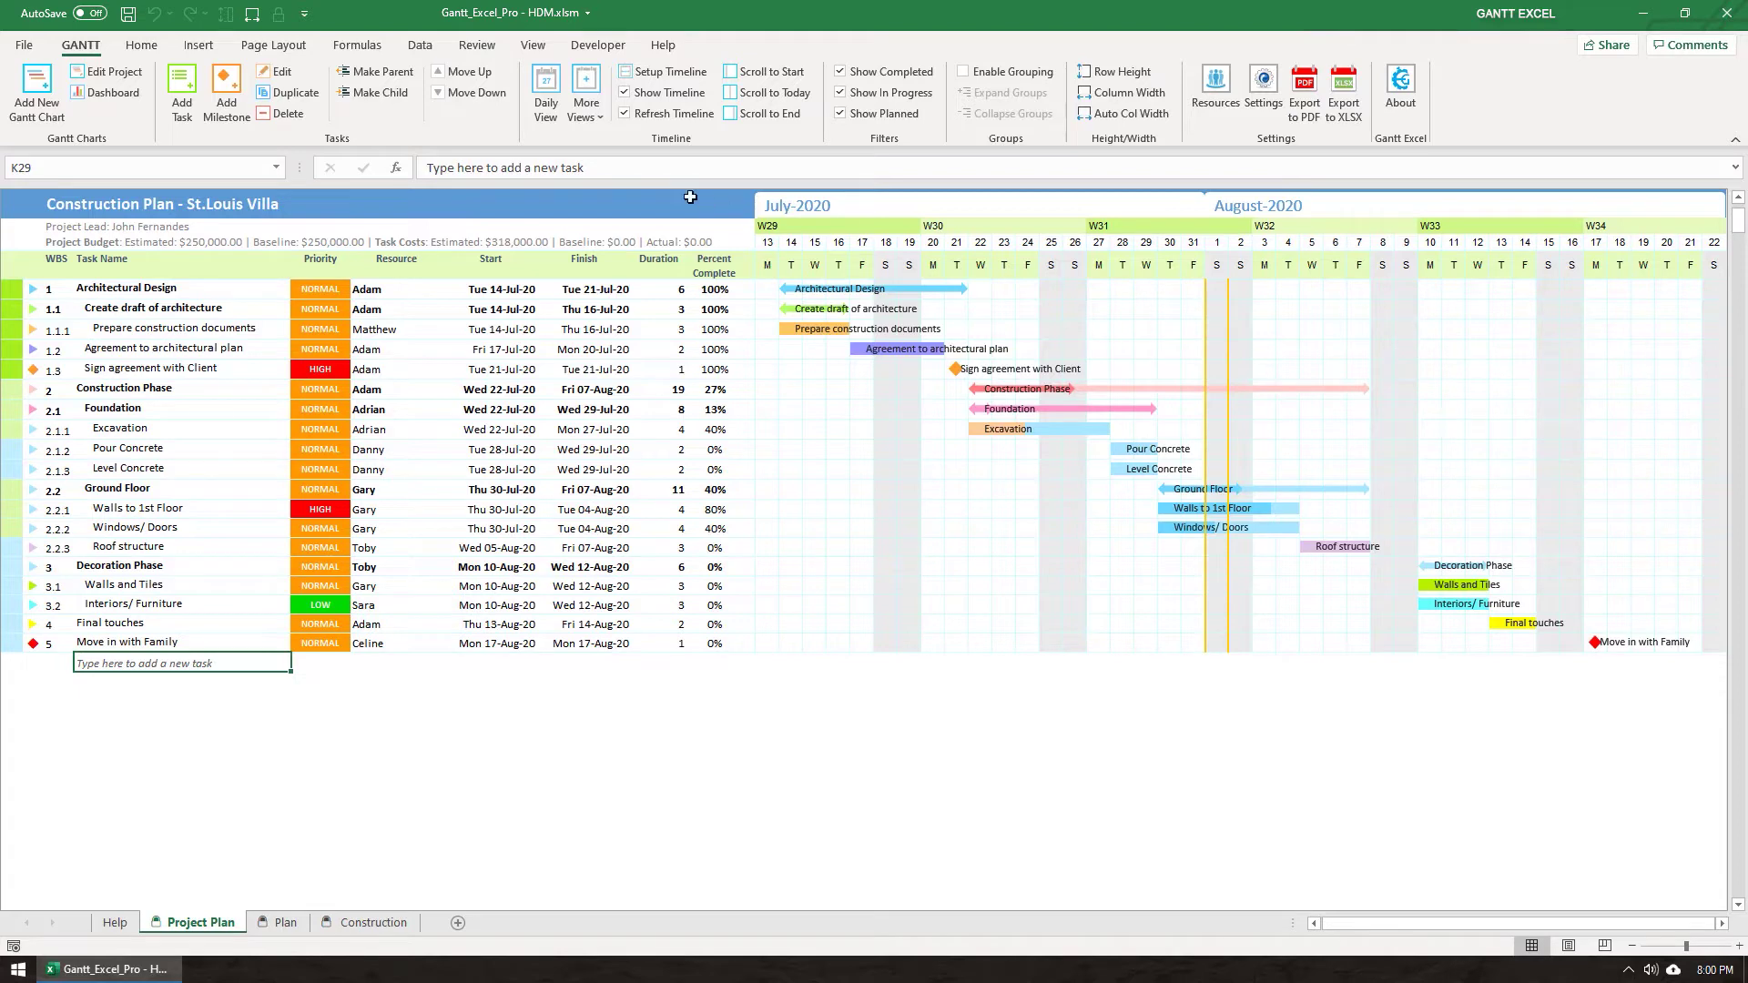
pyautogui.click(602, 118)
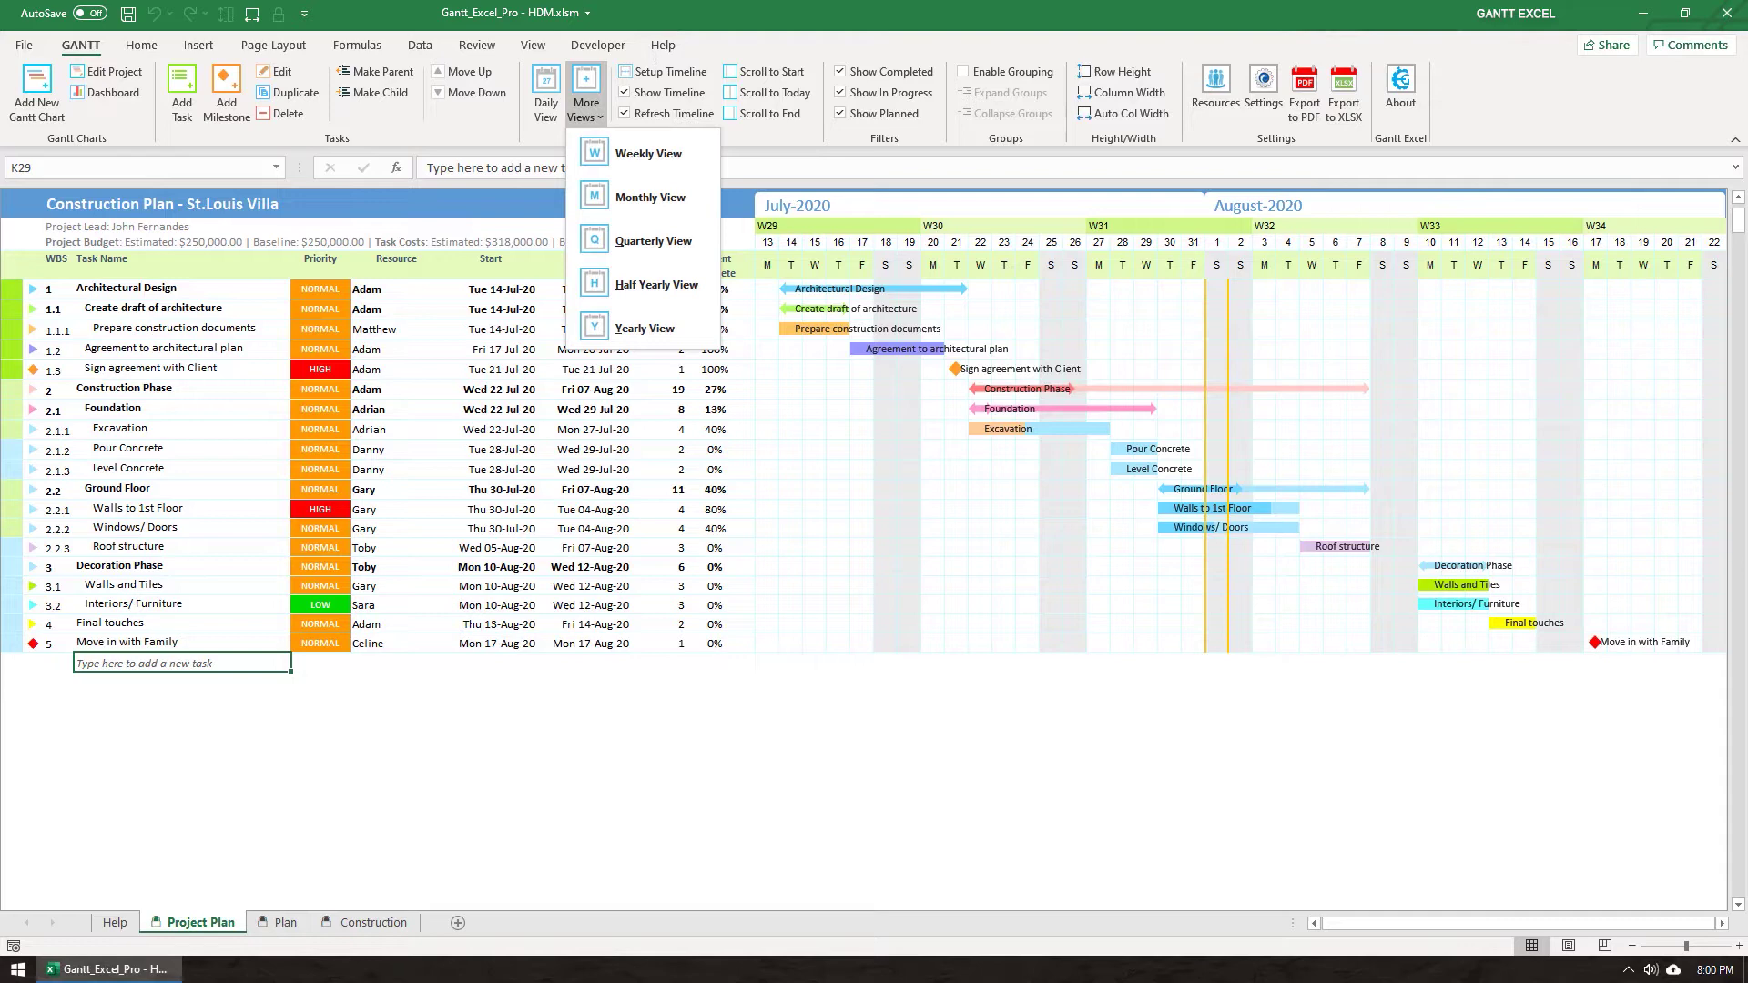
pyautogui.press('Escape')
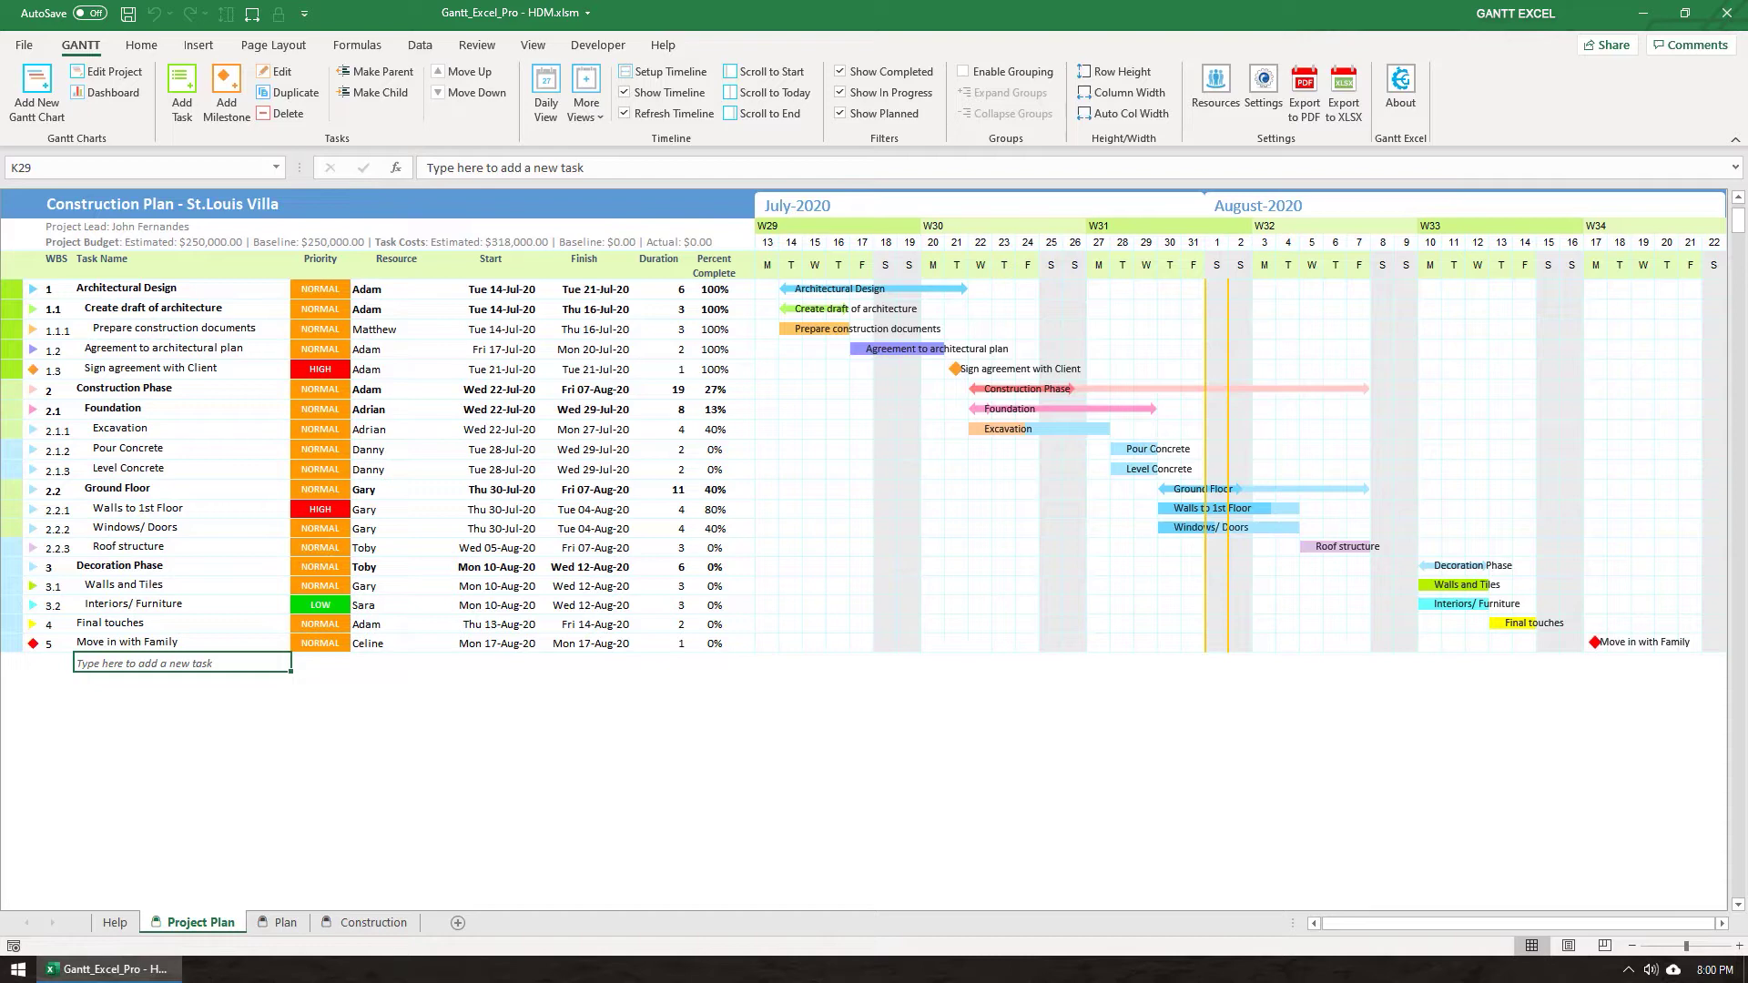
pyautogui.click(767, 225)
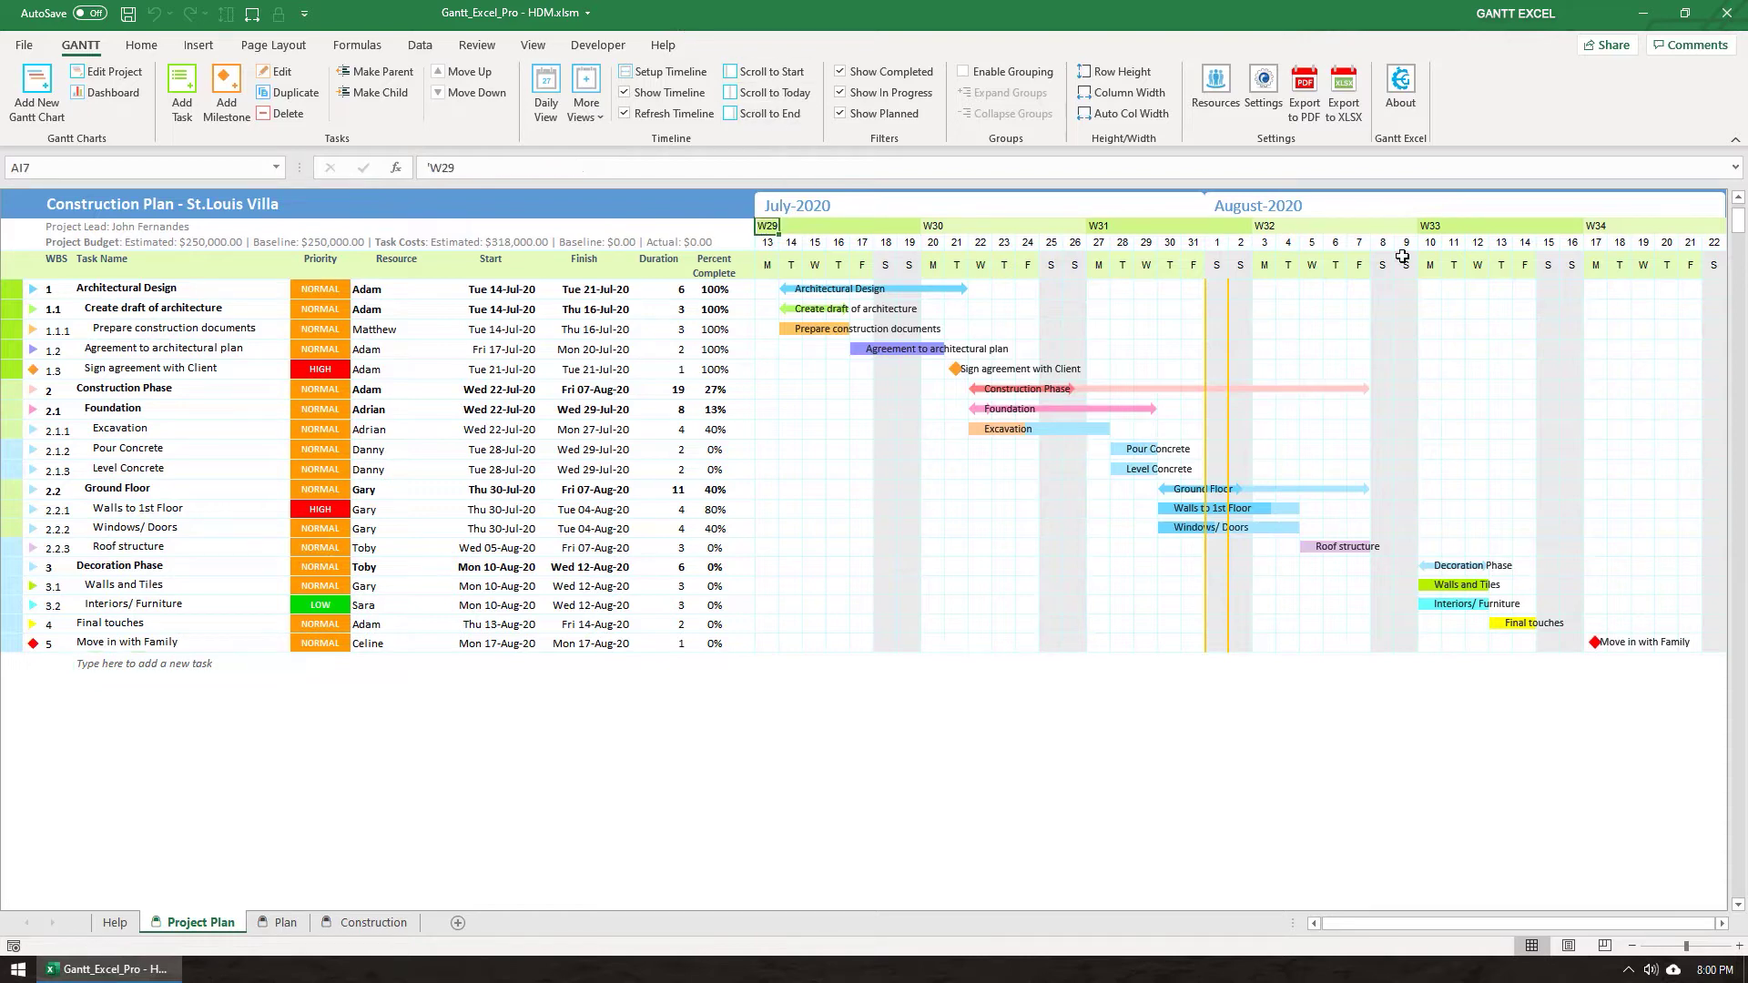
pyautogui.click(1597, 226)
pyautogui.click(598, 117)
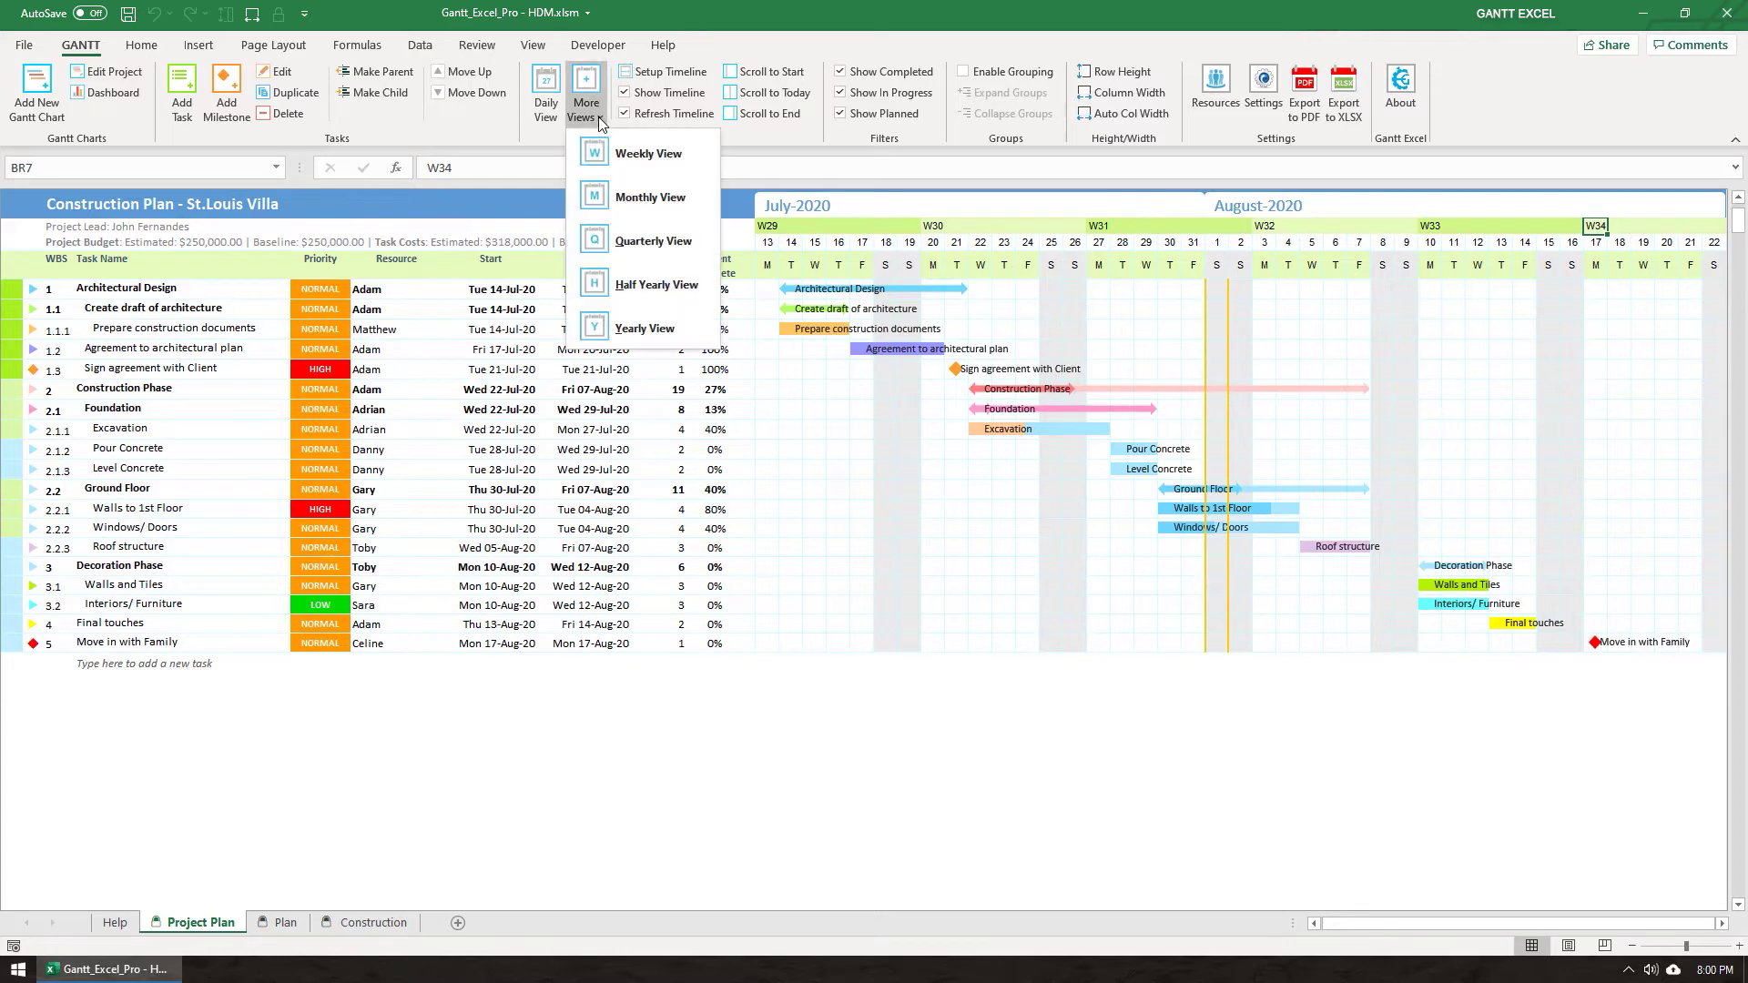
pyautogui.click(647, 155)
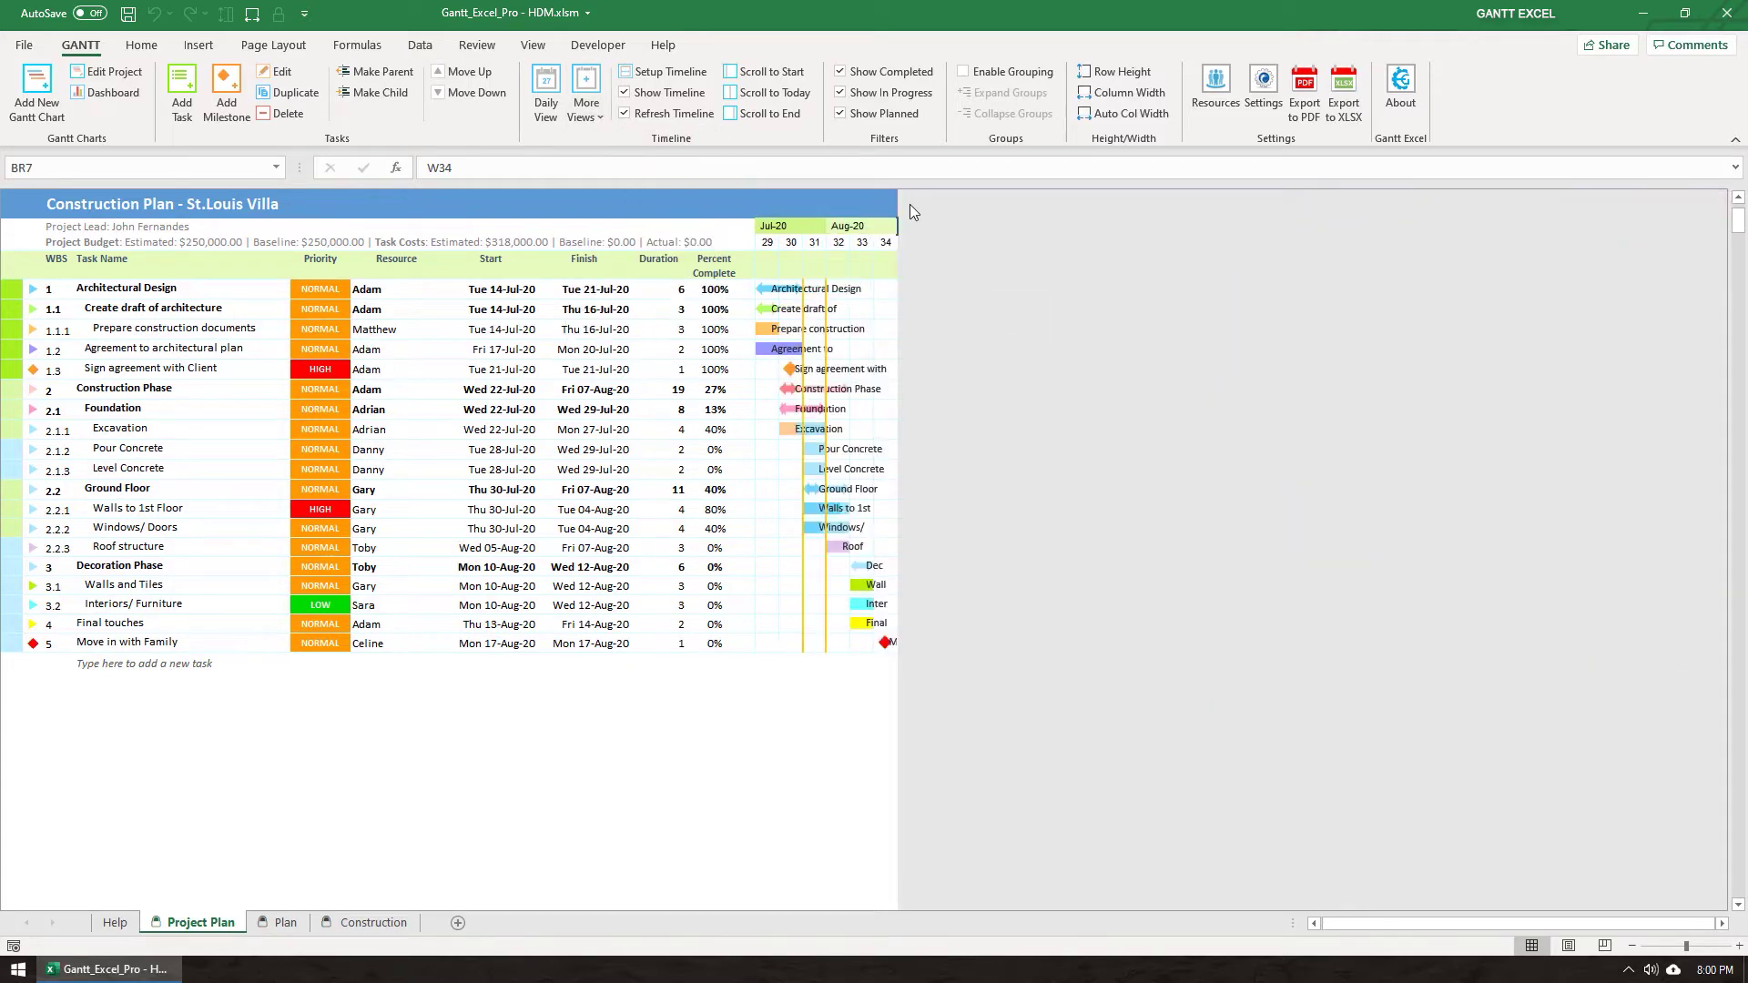
pyautogui.click(770, 242)
pyautogui.click(887, 242)
pyautogui.click(549, 107)
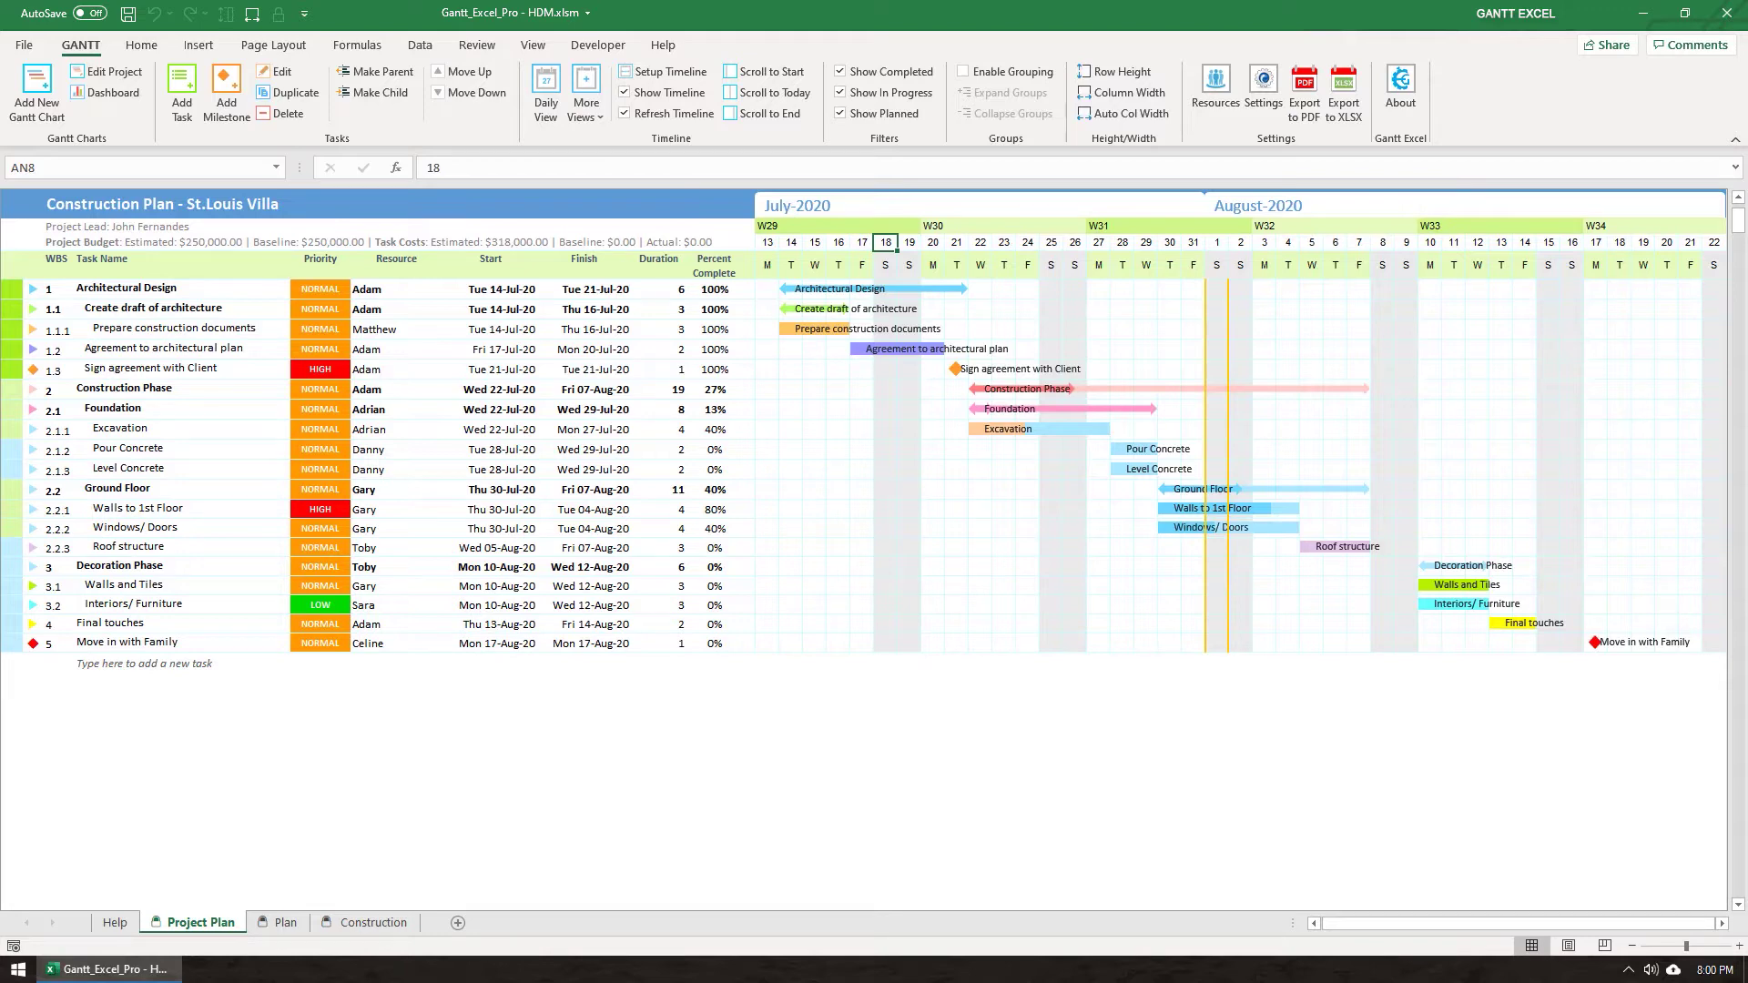
# - Set every task's duration to 100, dismiss both milestone warnings, and check the first start and final finish dates
pyautogui.click(177, 665)
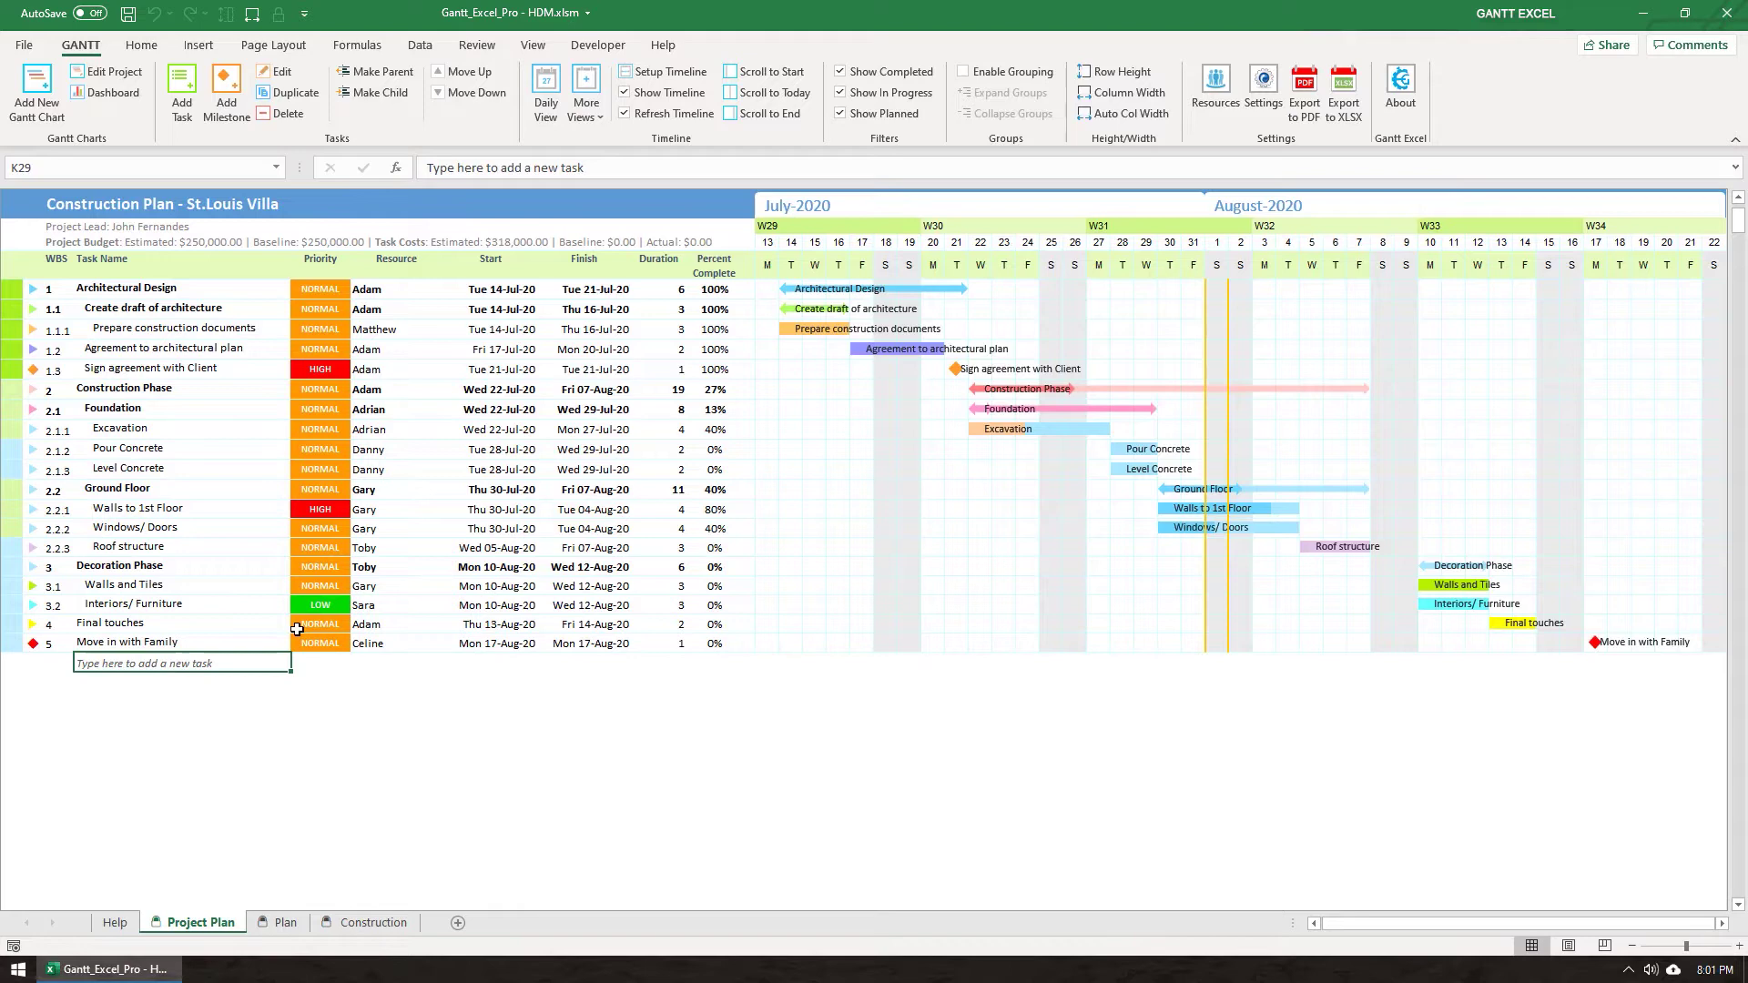
pyautogui.moveTo(673, 289); pyautogui.dragTo(669, 650)
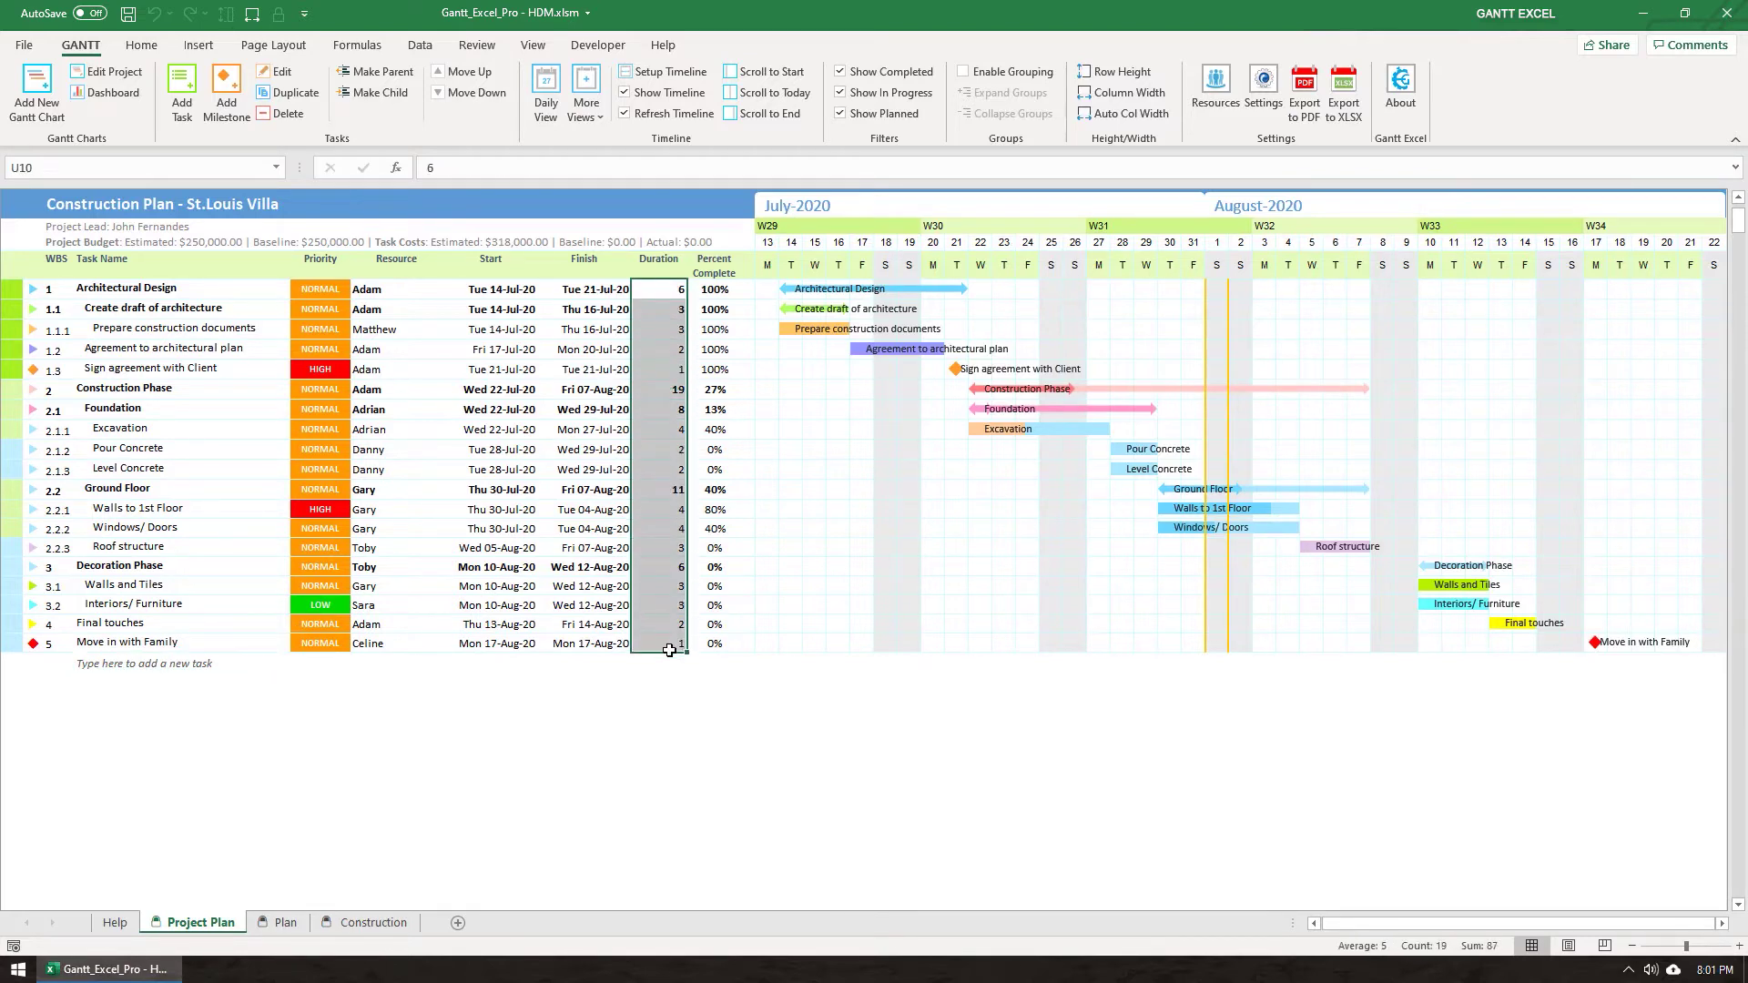
pyautogui.write('100')
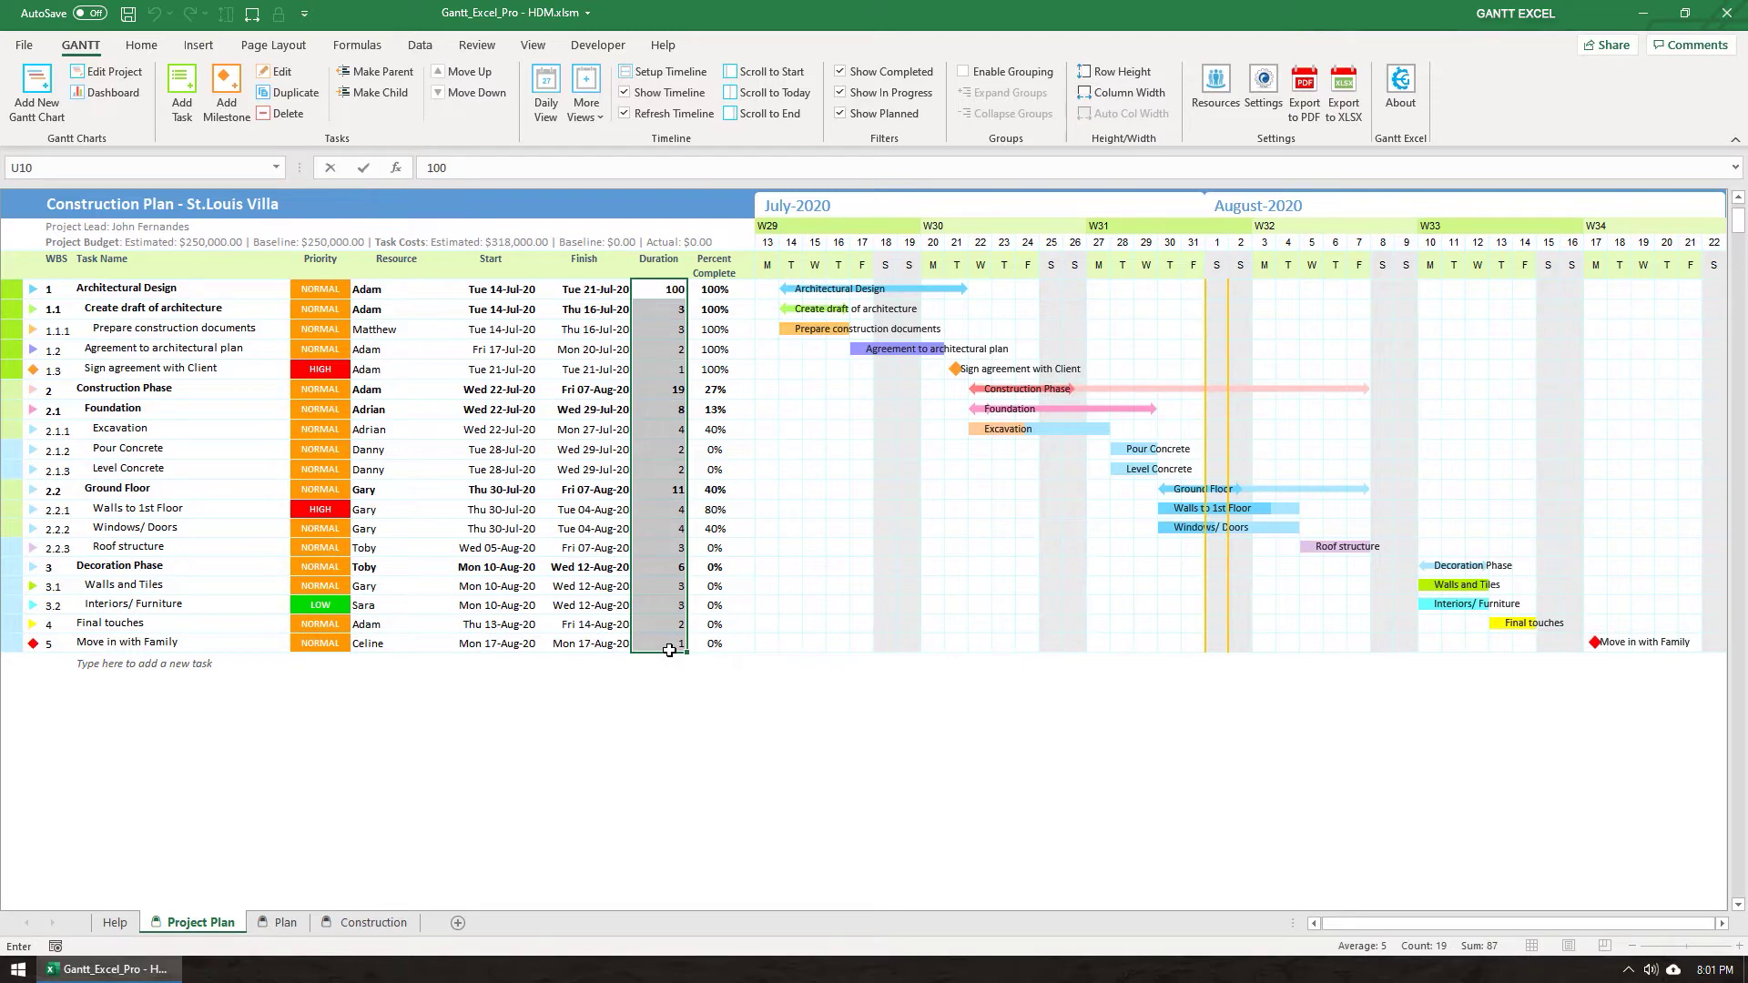
pyautogui.hotkey('ctrl', 'Return')
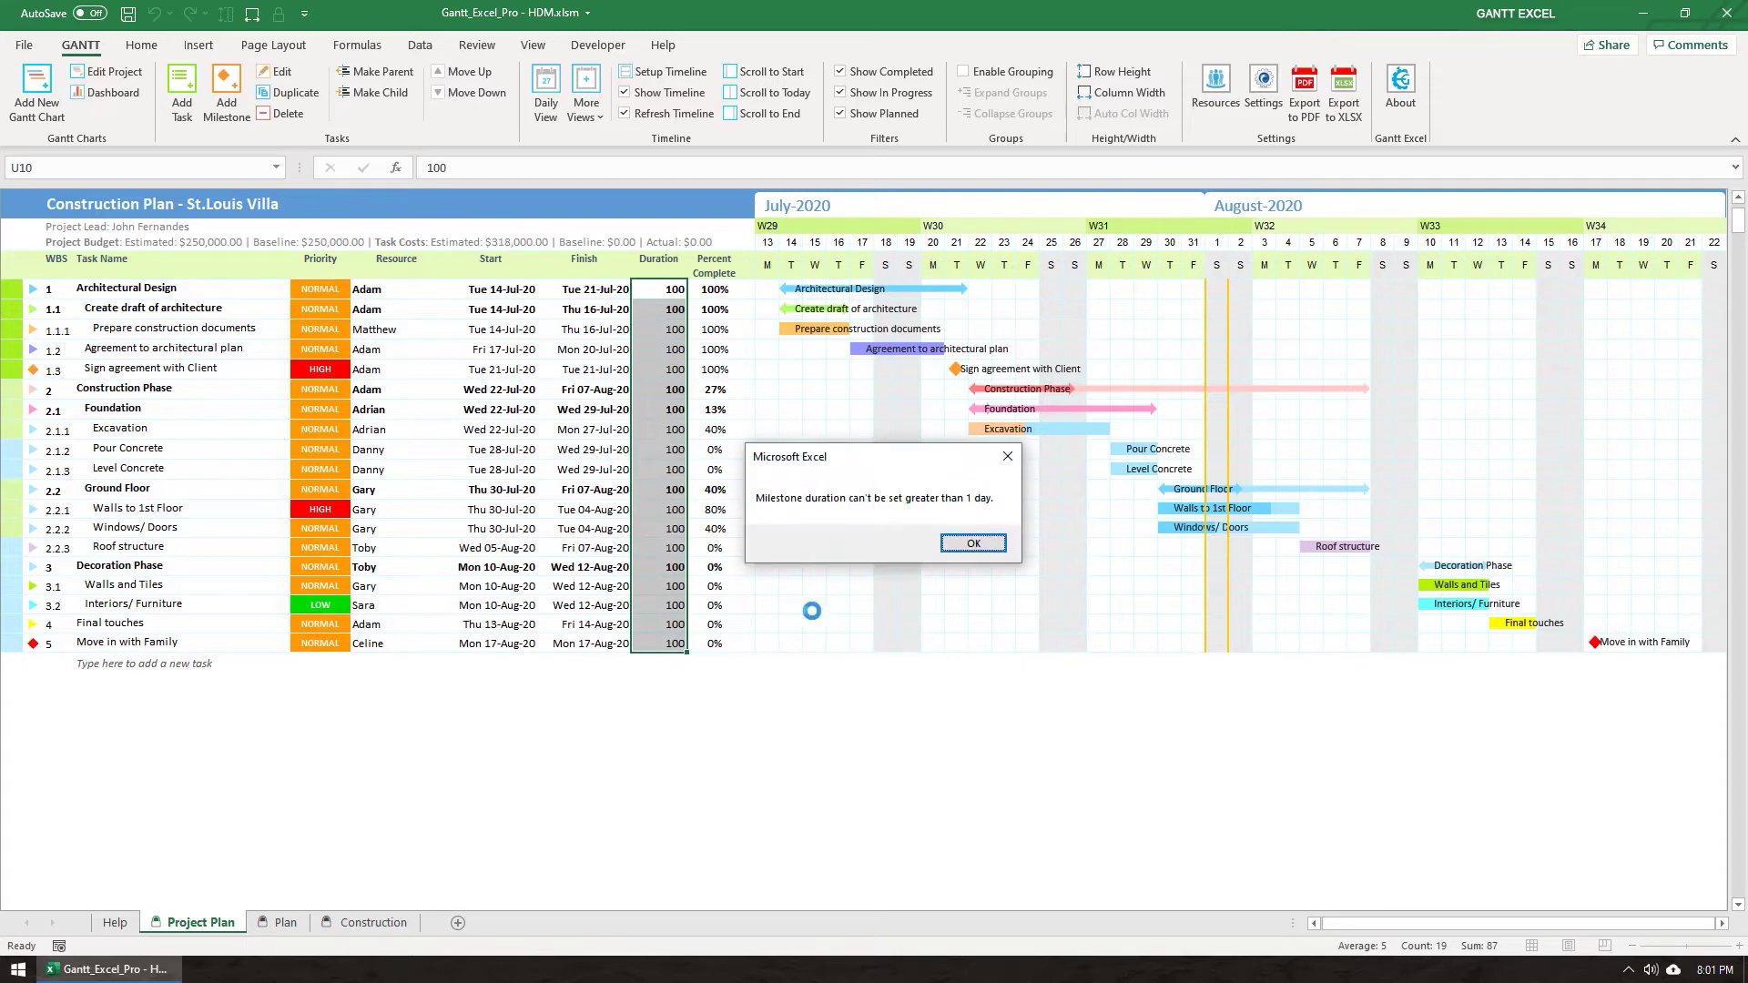
pyautogui.click(995, 551)
pyautogui.click(995, 551)
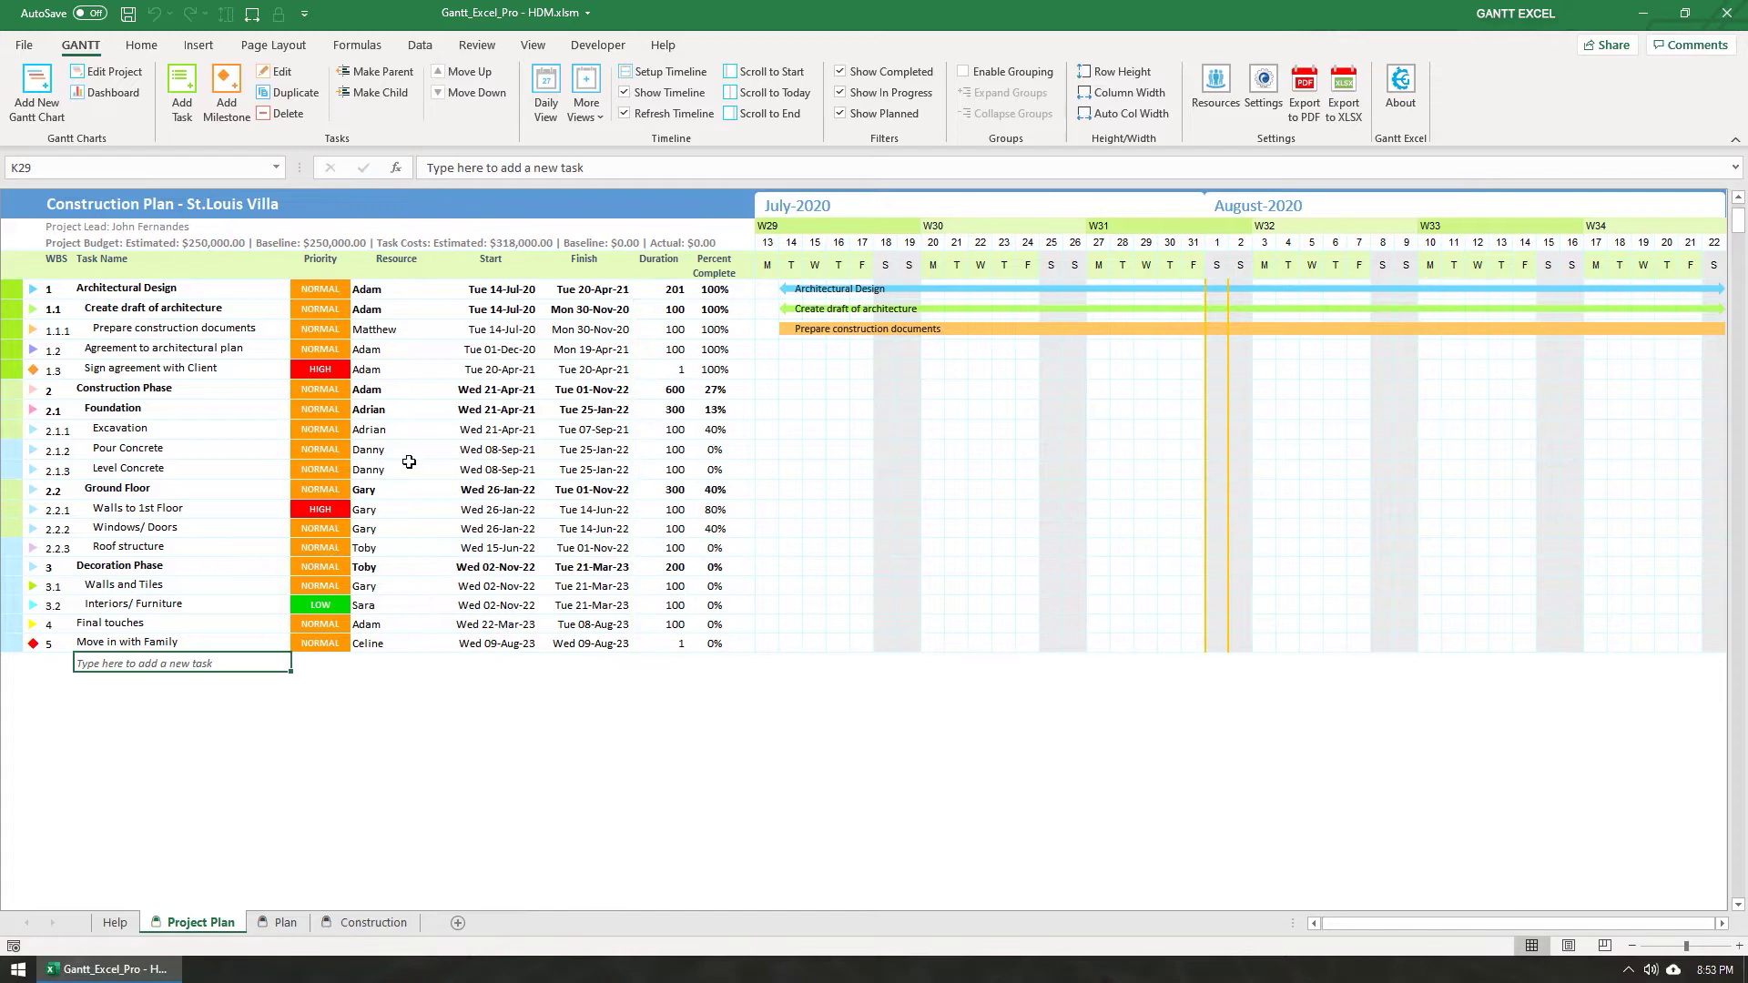
pyautogui.click(530, 288)
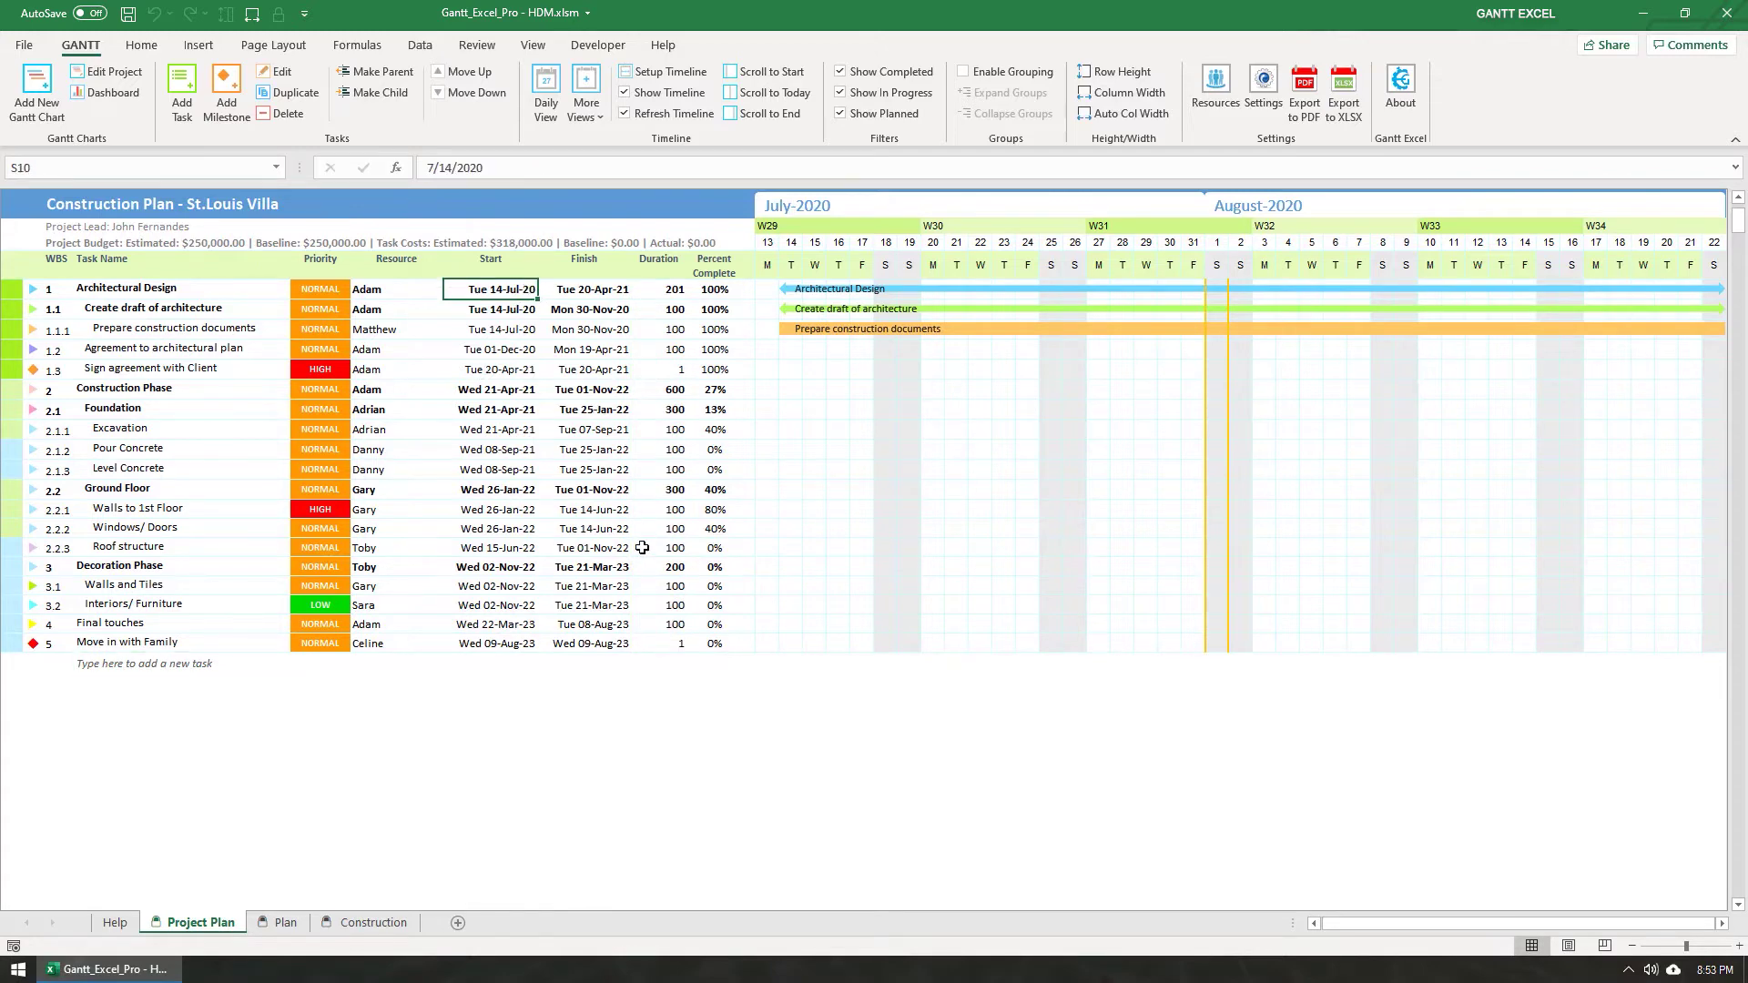
pyautogui.click(616, 646)
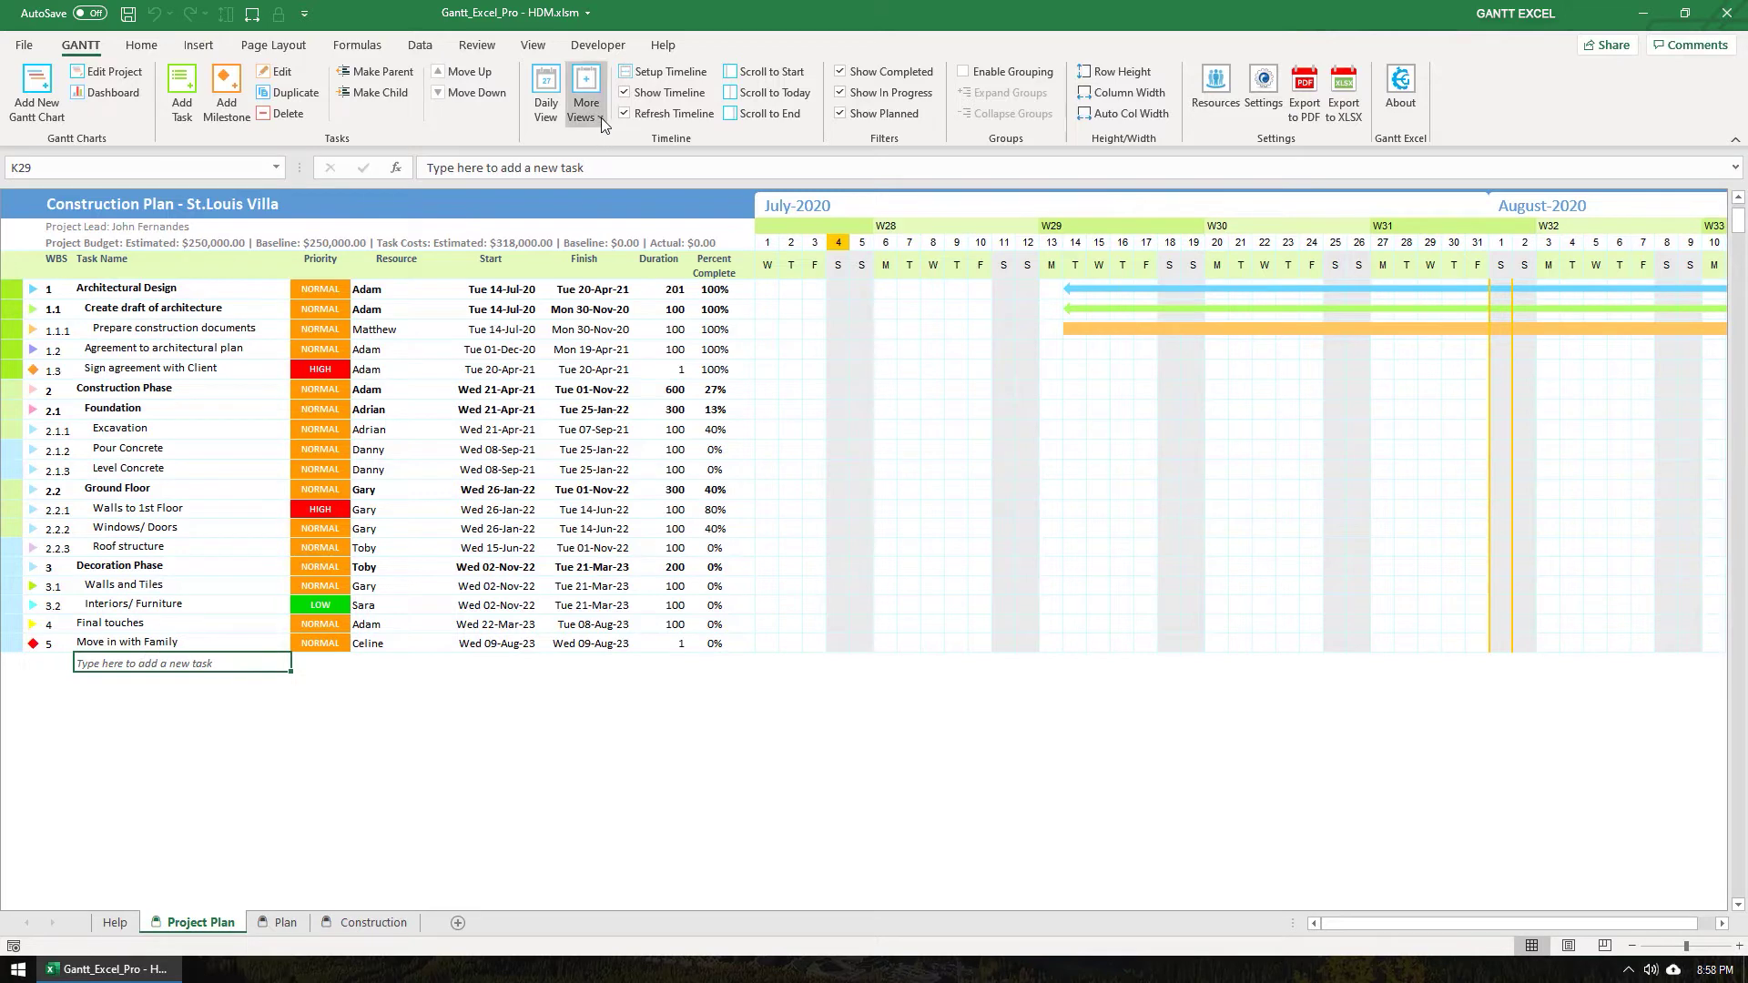
# - Cycle through Weekly, Monthly, Quarterly and Half Yearly views, ending on Yearly View (2020–2023)
pyautogui.click(601, 118)
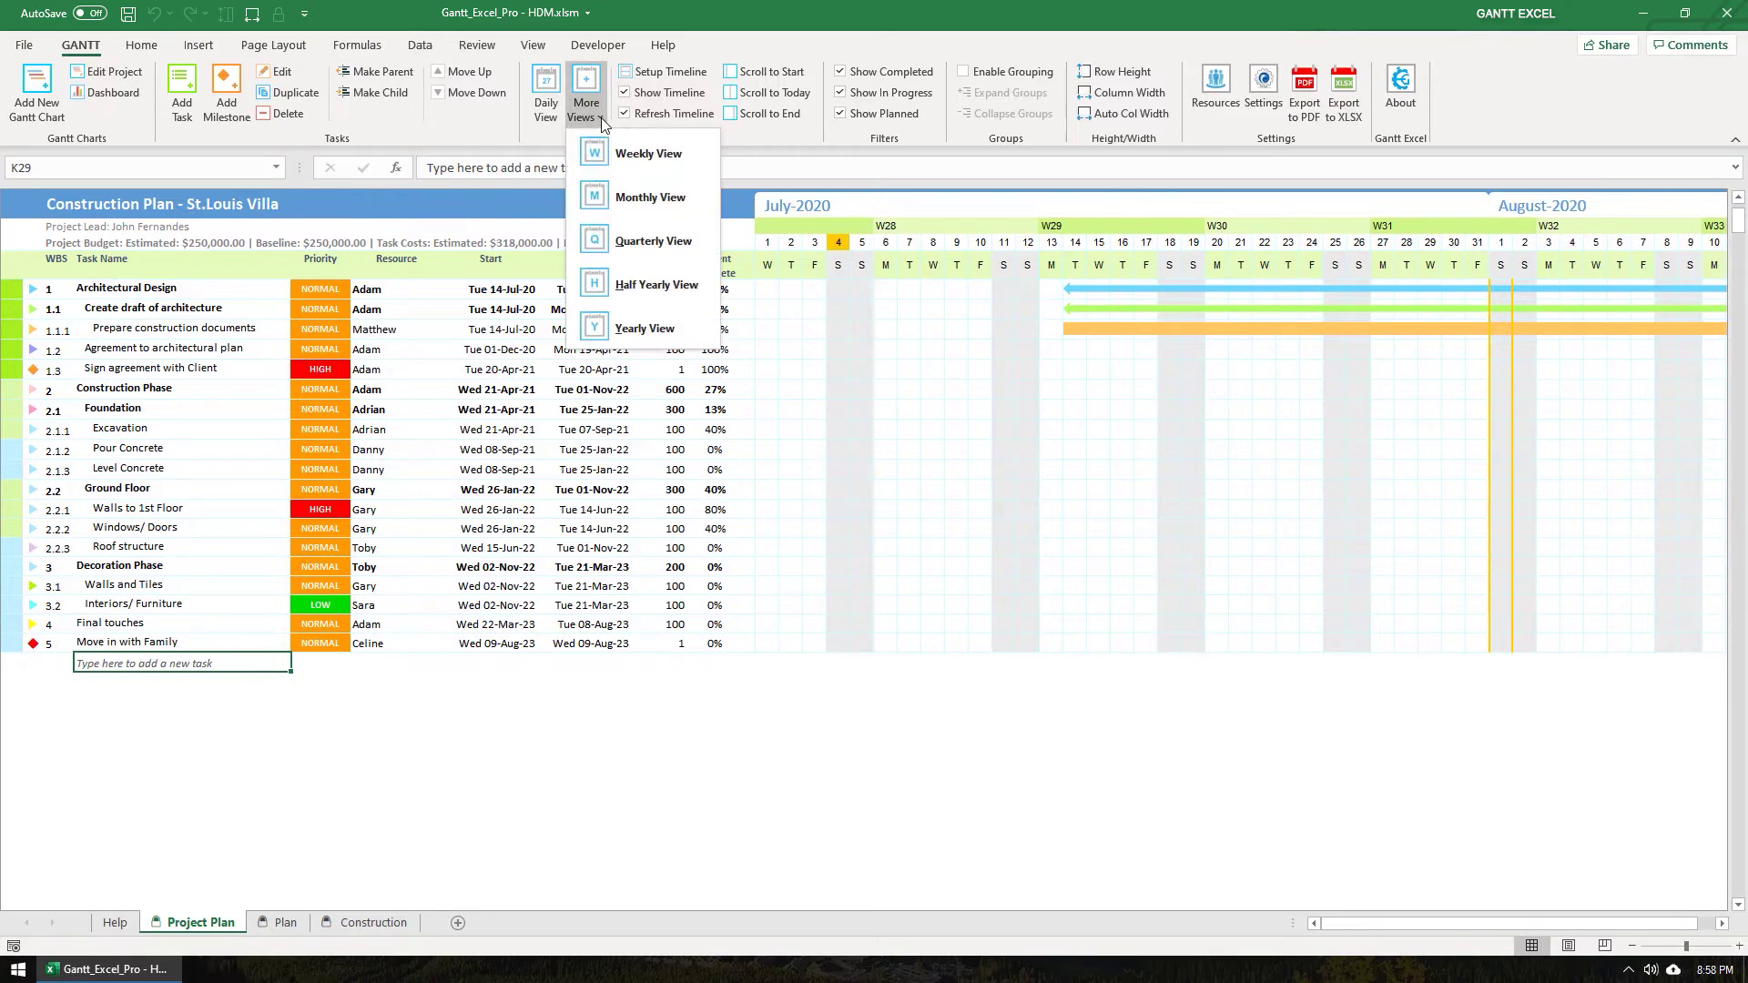
pyautogui.click(648, 155)
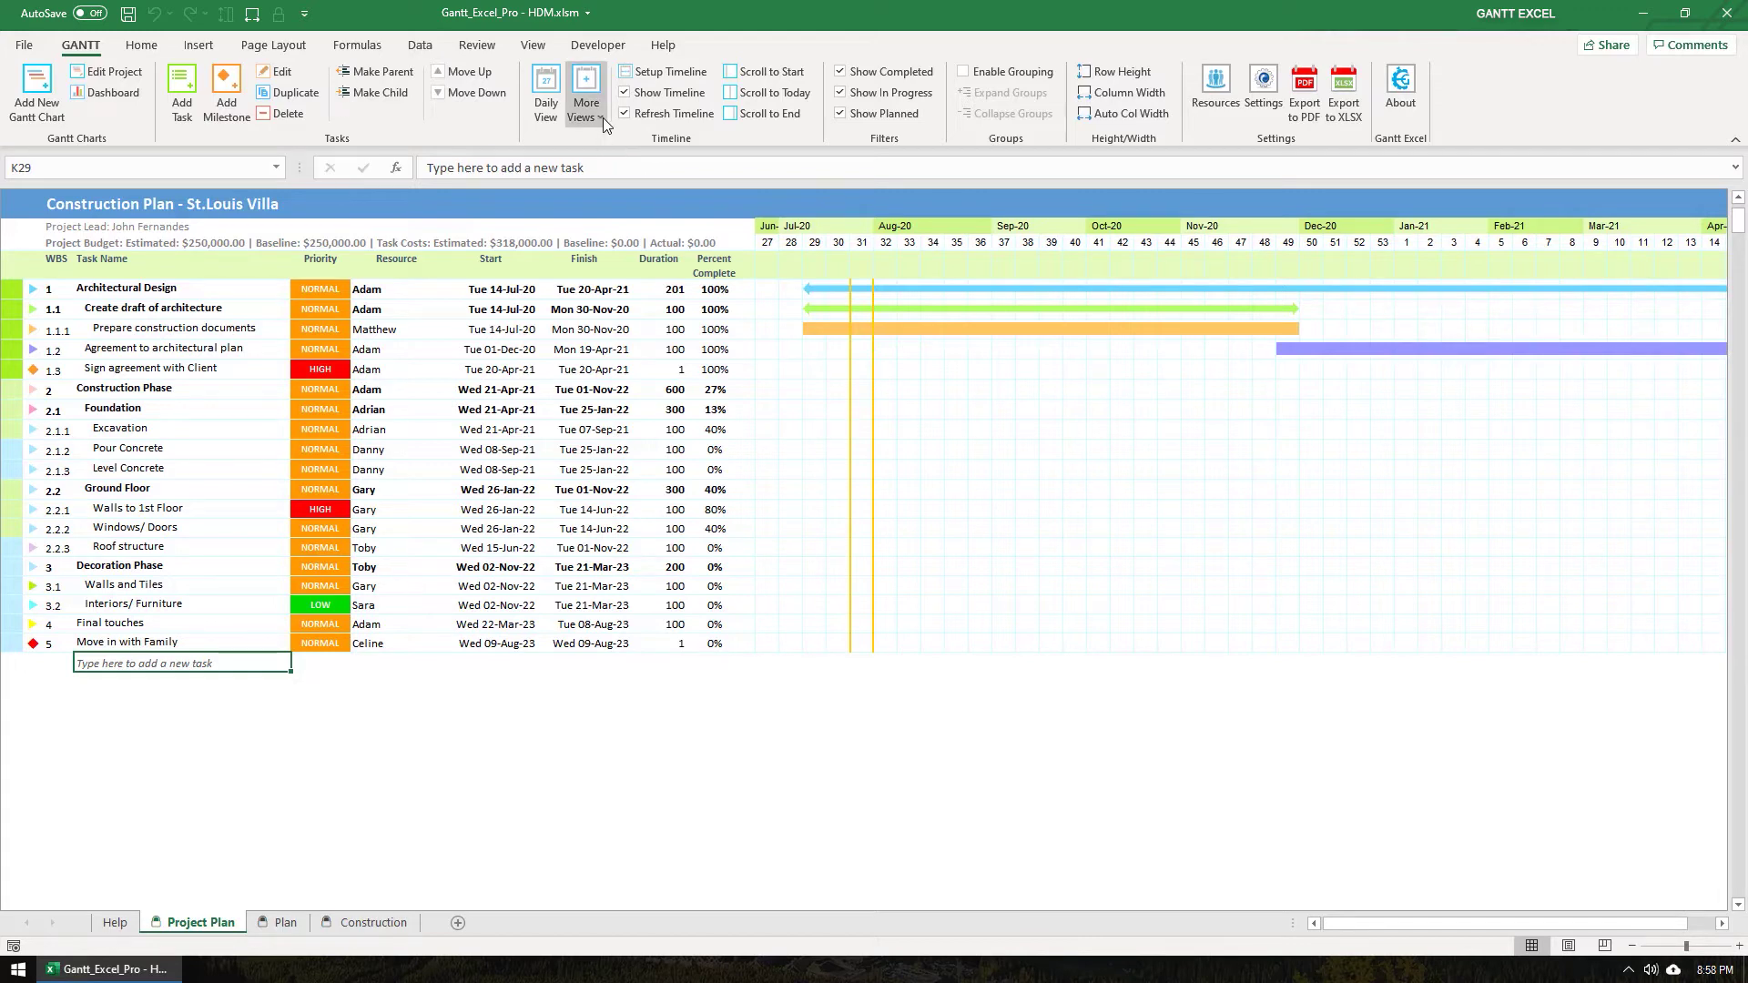
pyautogui.click(601, 118)
pyautogui.click(650, 204)
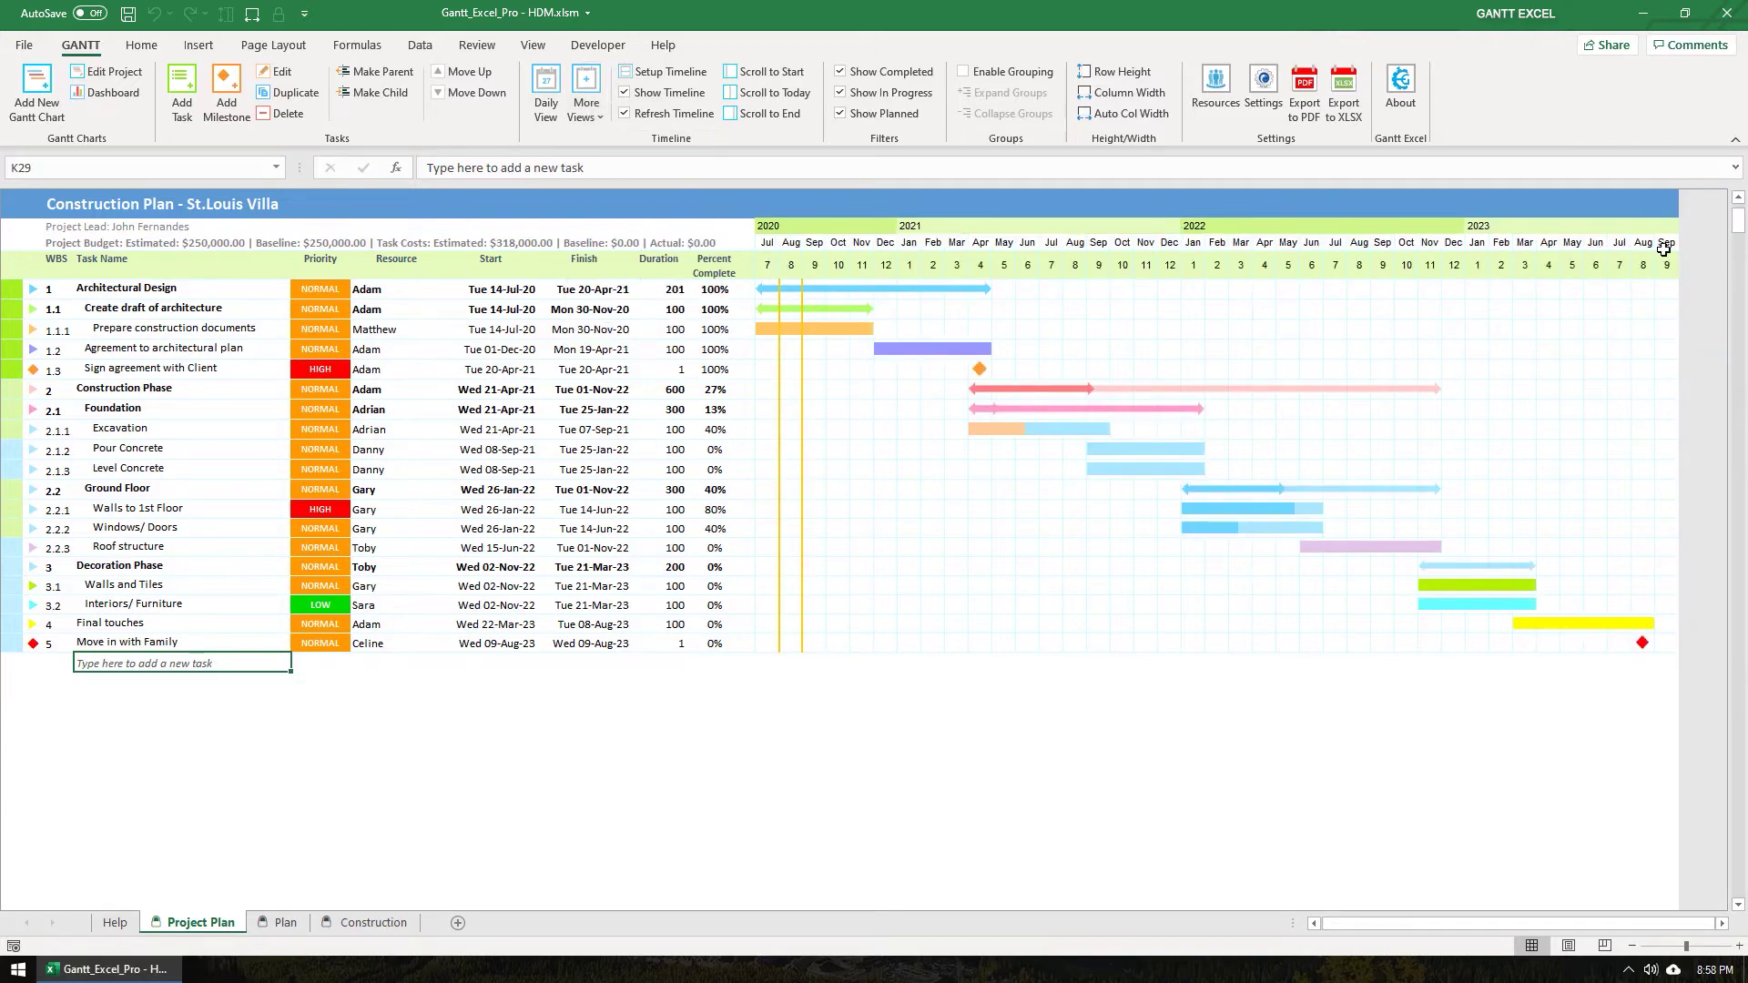
pyautogui.click(598, 118)
pyautogui.click(637, 238)
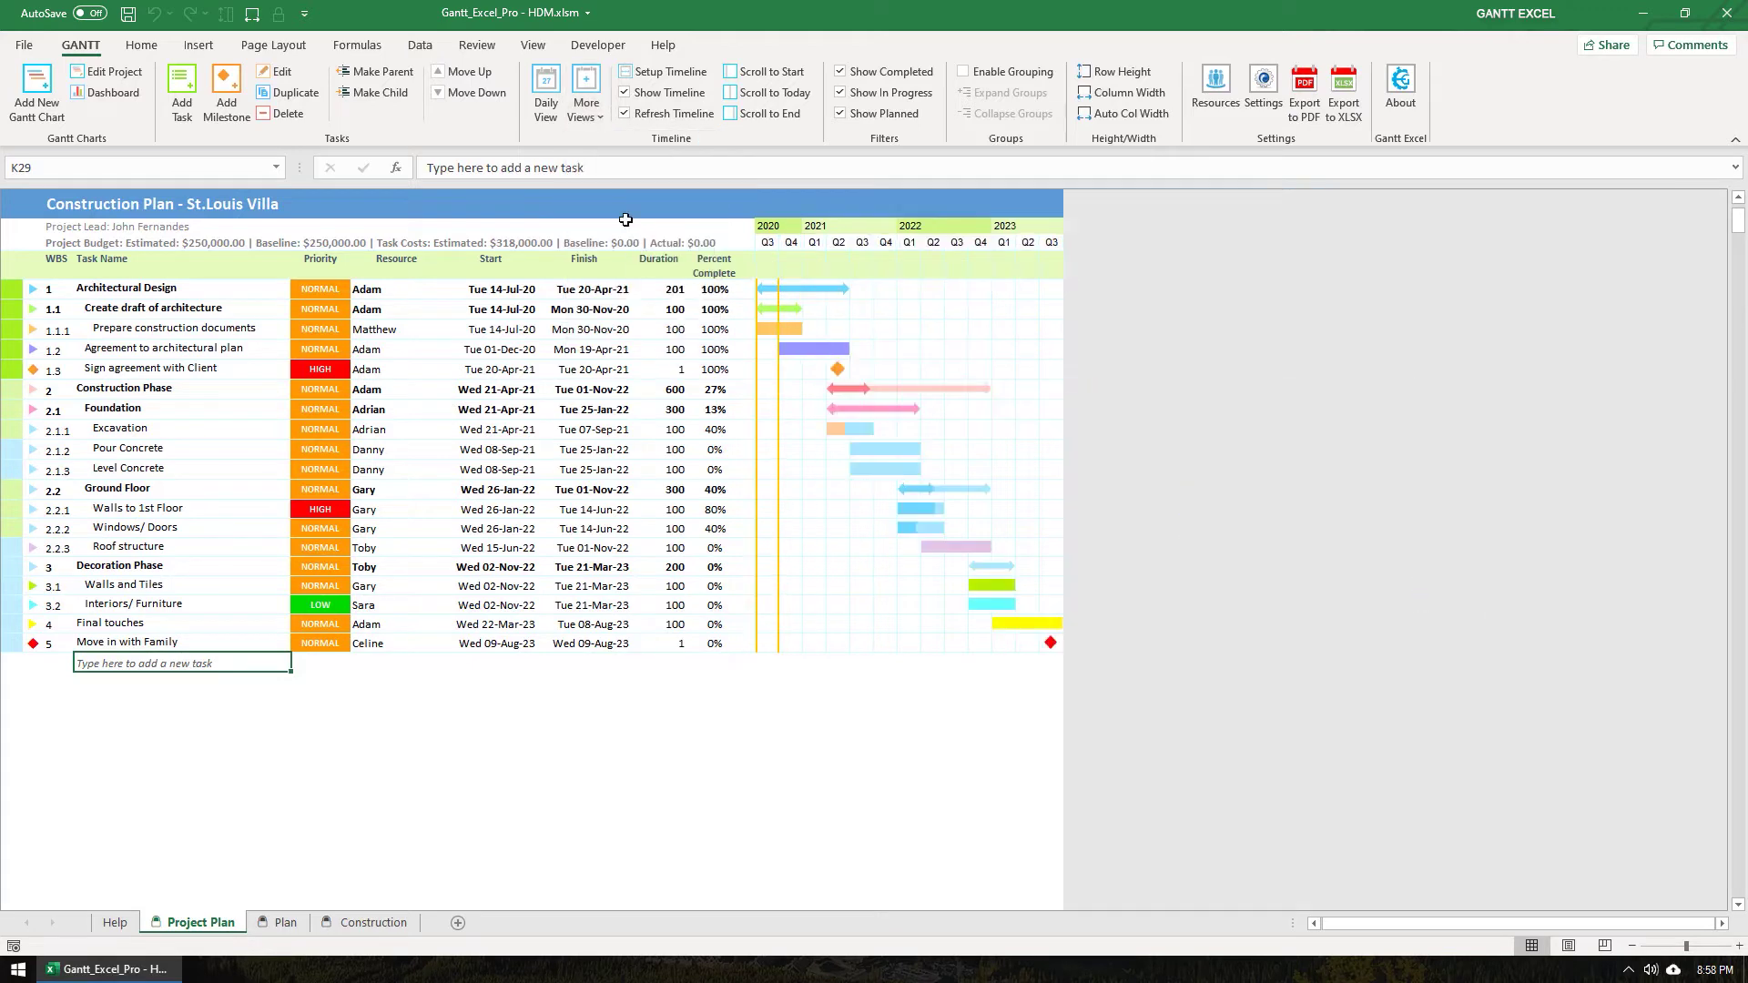
pyautogui.click(598, 118)
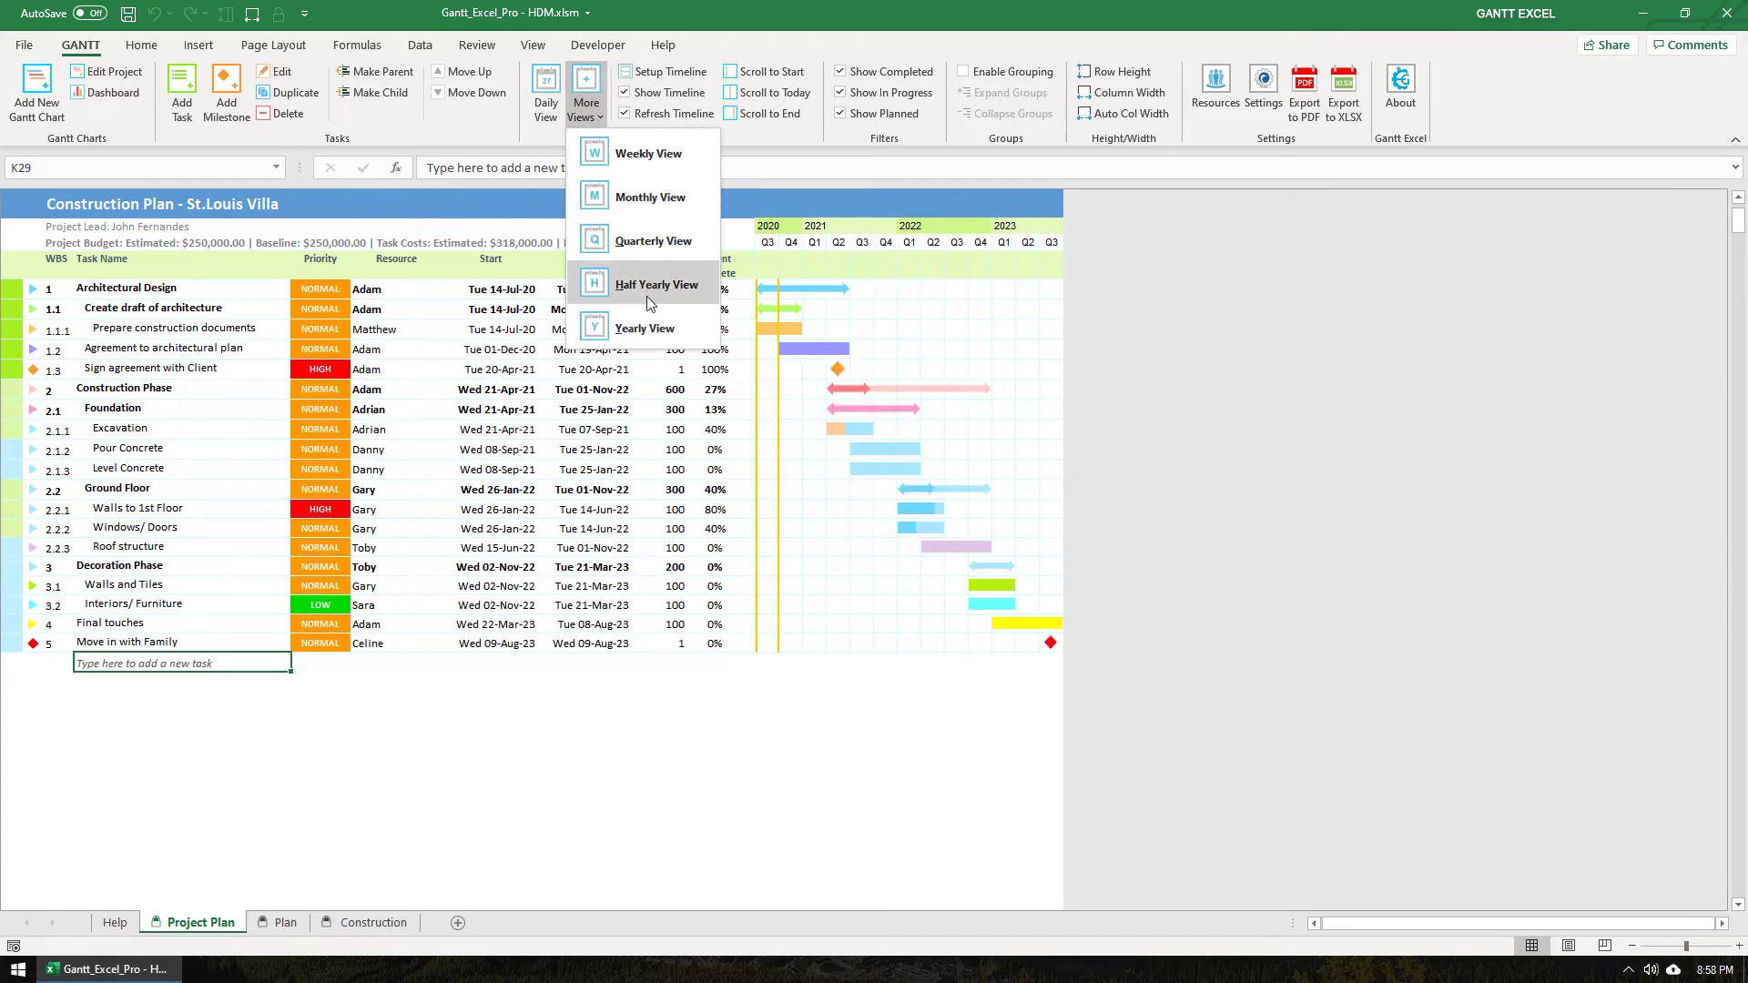
pyautogui.click(650, 303)
pyautogui.click(601, 117)
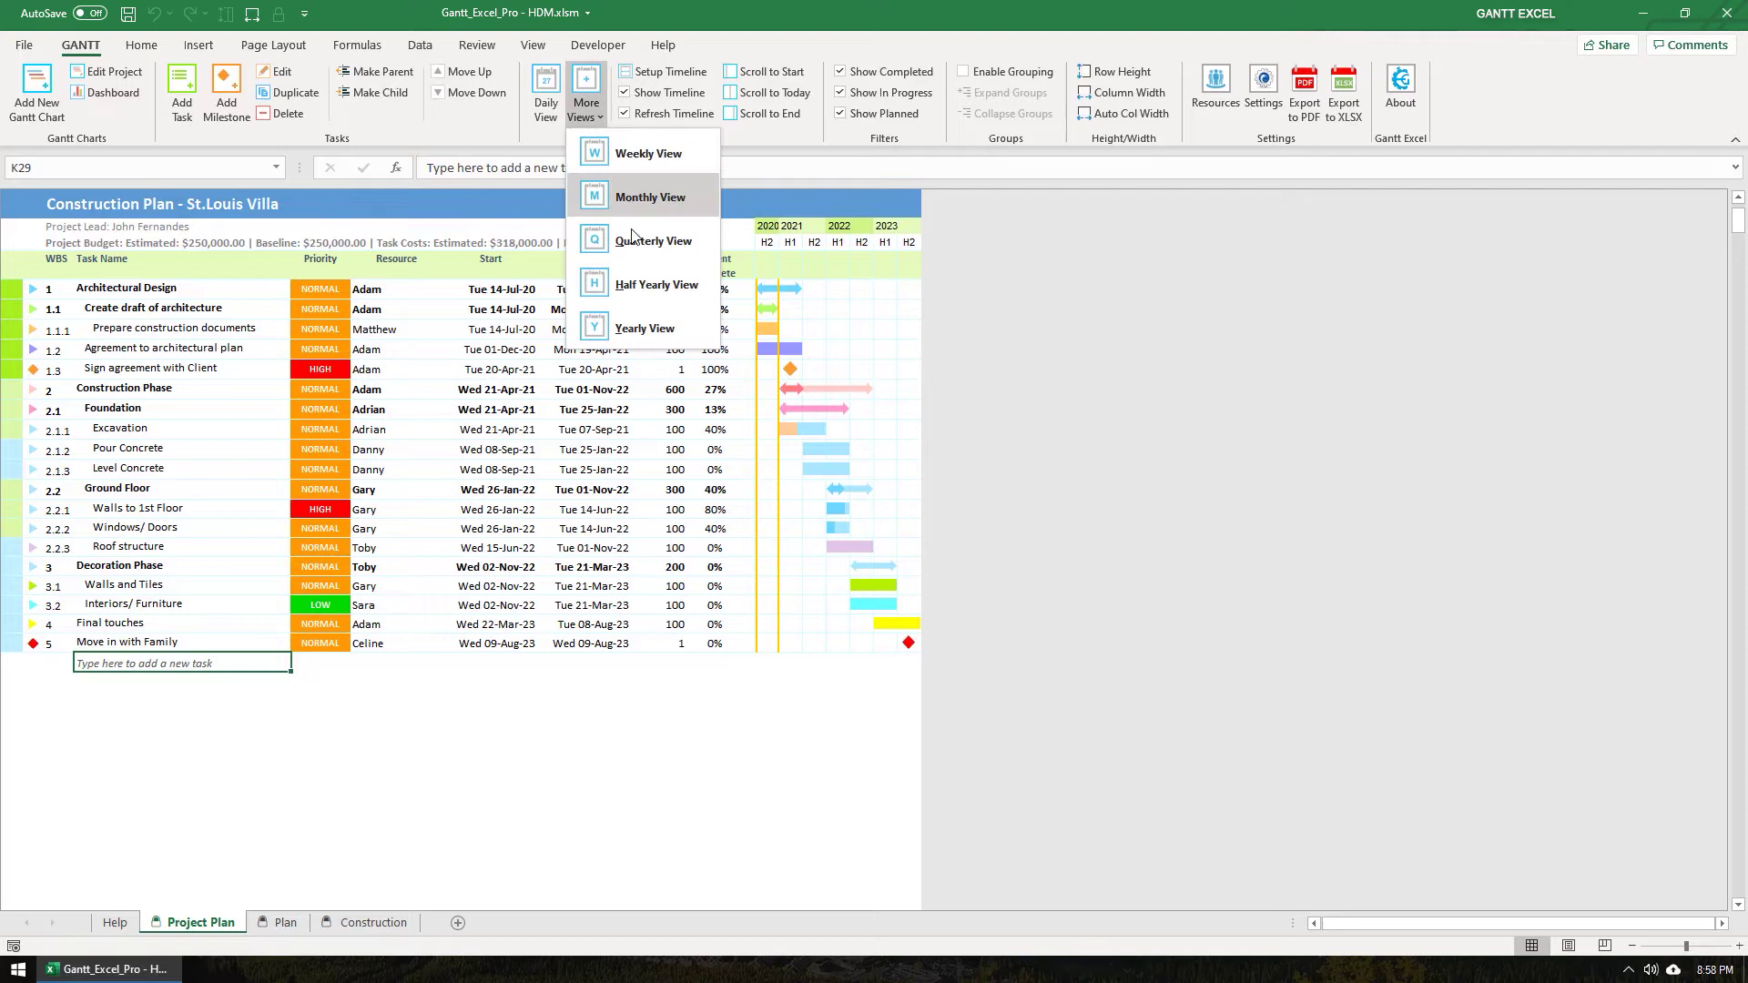
pyautogui.click(681, 331)
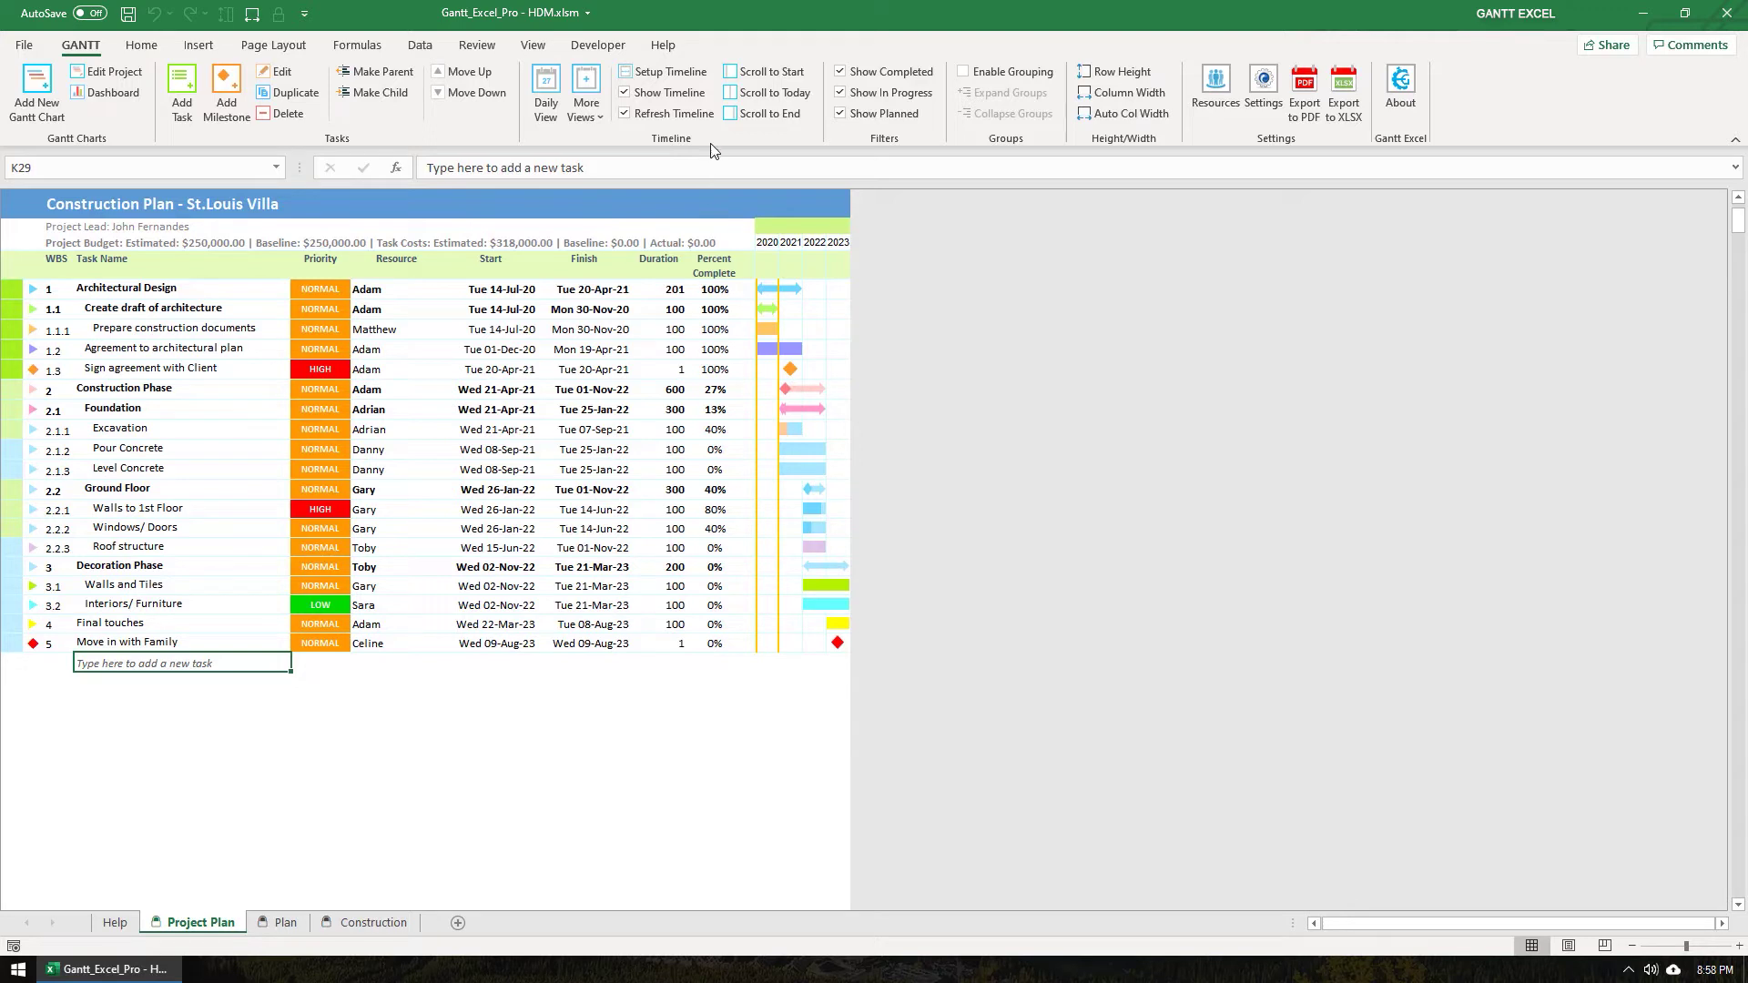
# - Change the yearly column width to 25 in the timeline settings and update the timeline
pyautogui.click(698, 75)
pyautogui.moveTo(974, 551); pyautogui.dragTo(917, 547)
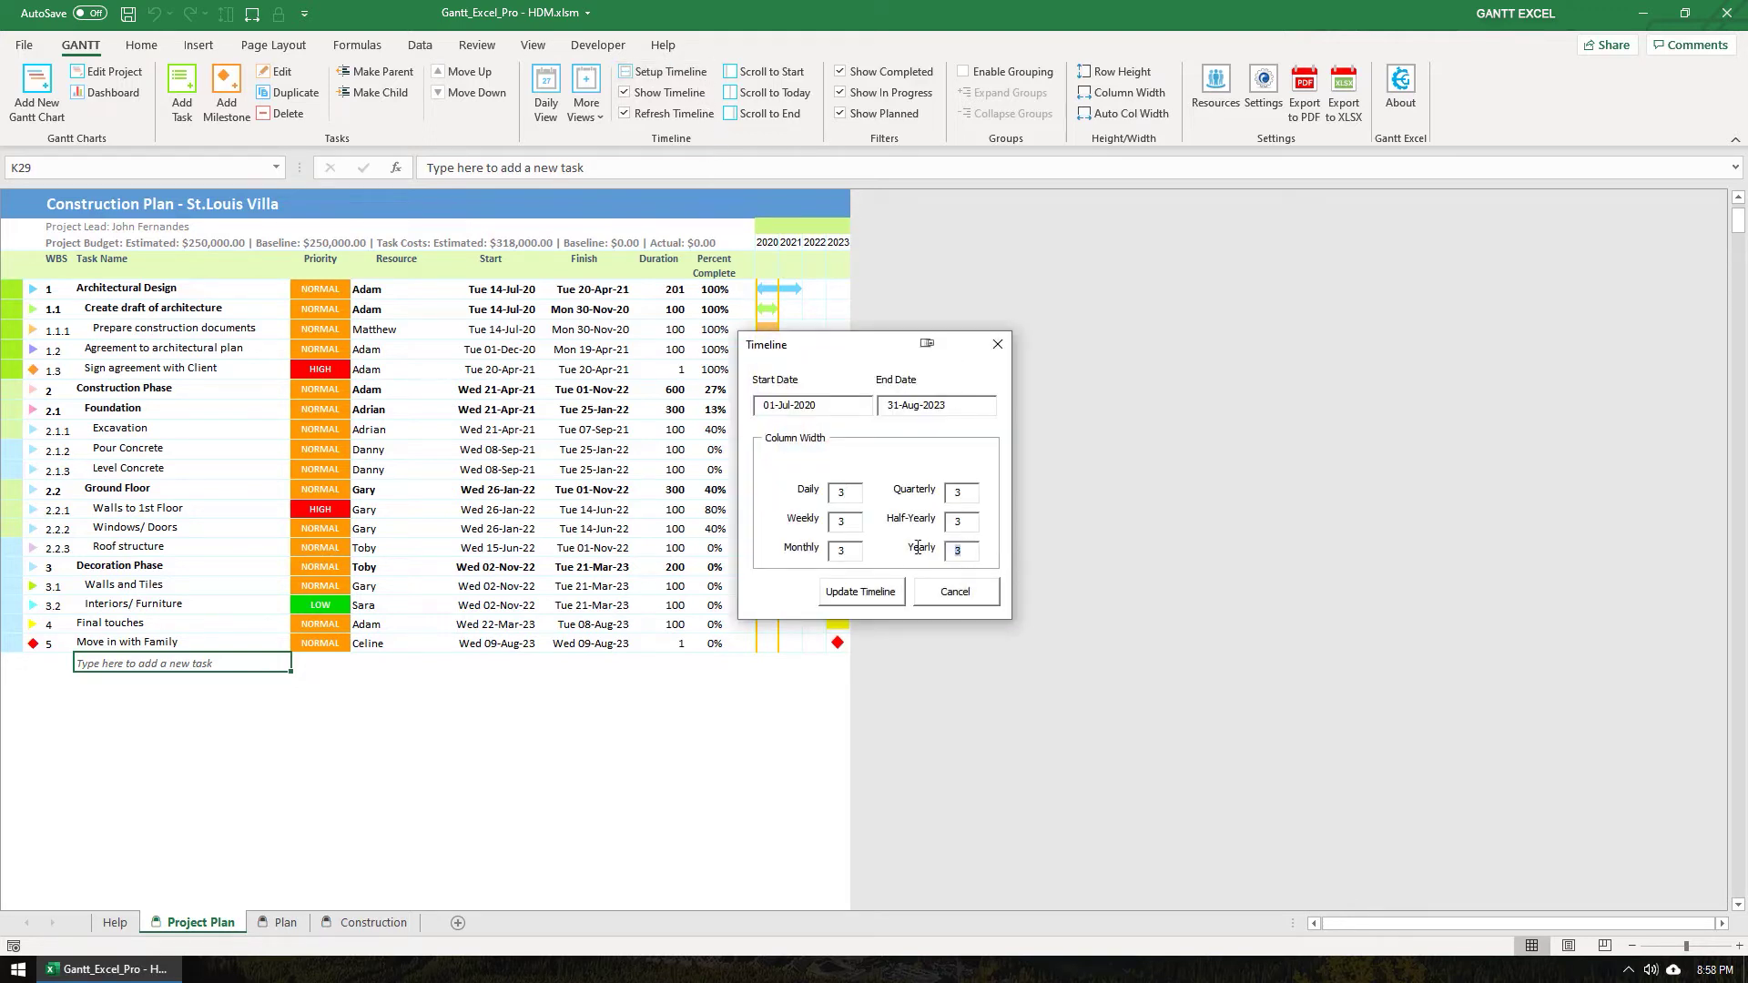
pyautogui.write('25')
pyautogui.click(874, 597)
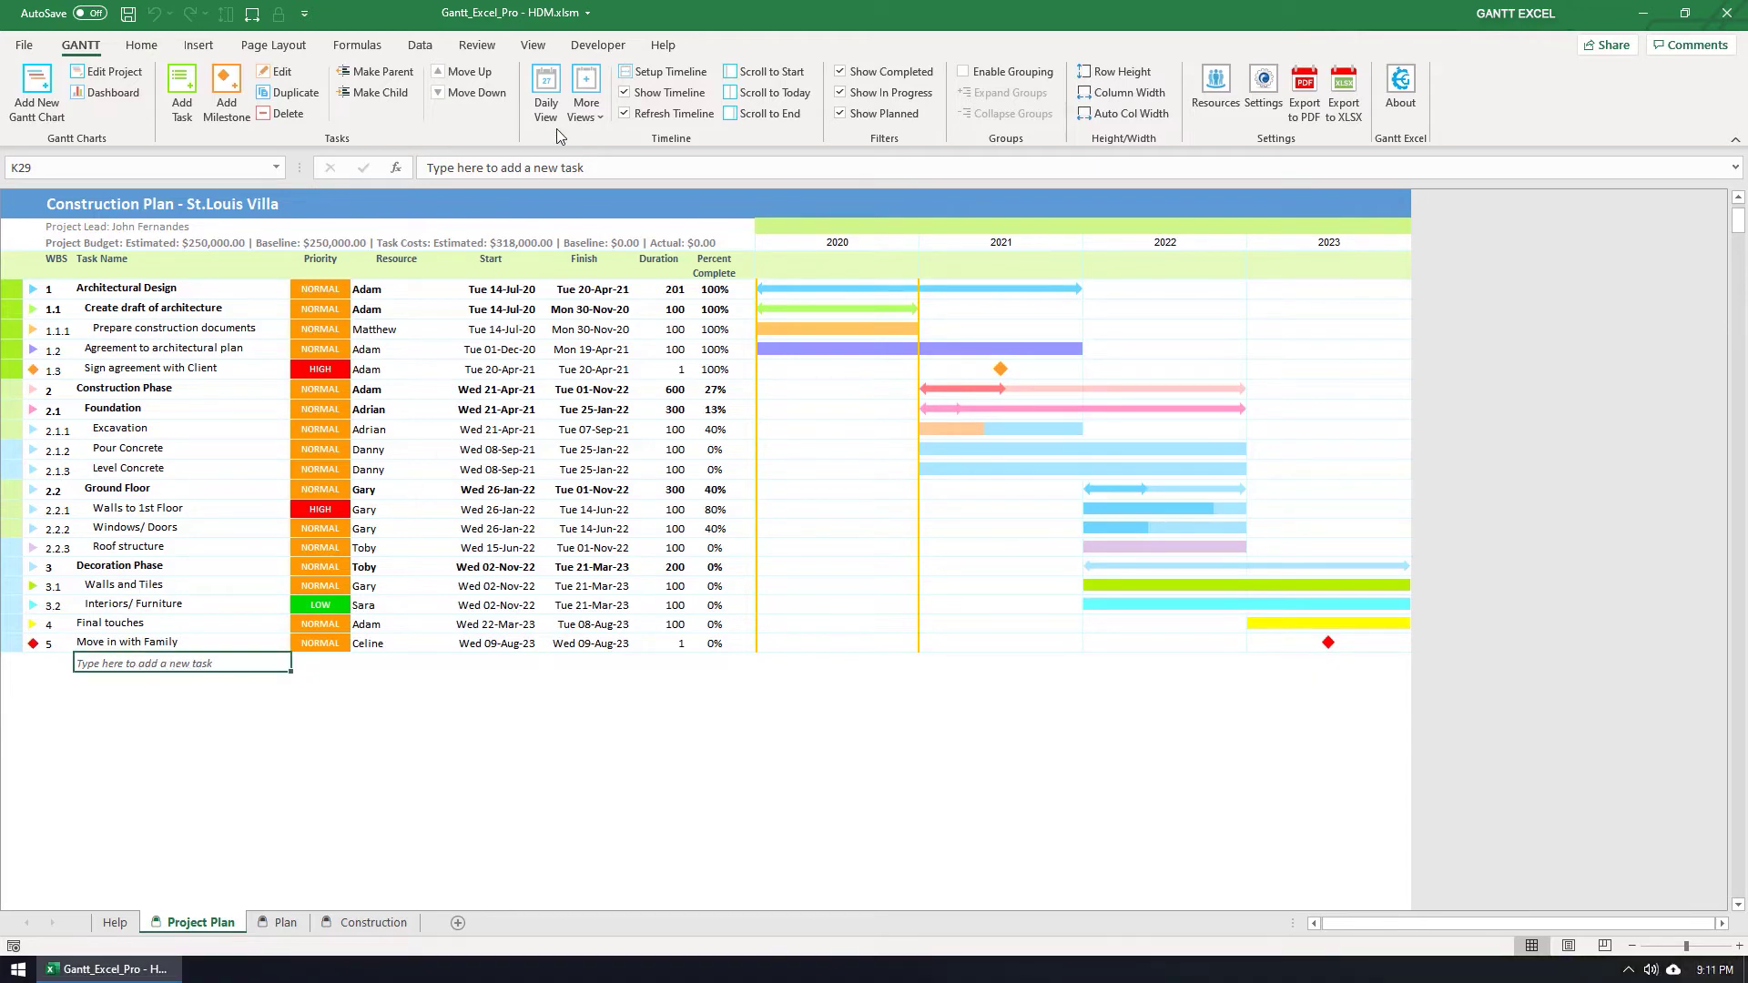
# - Return to Daily View, hide and reshow the timeline grid, and toggle Refresh Timeline
pyautogui.click(555, 122)
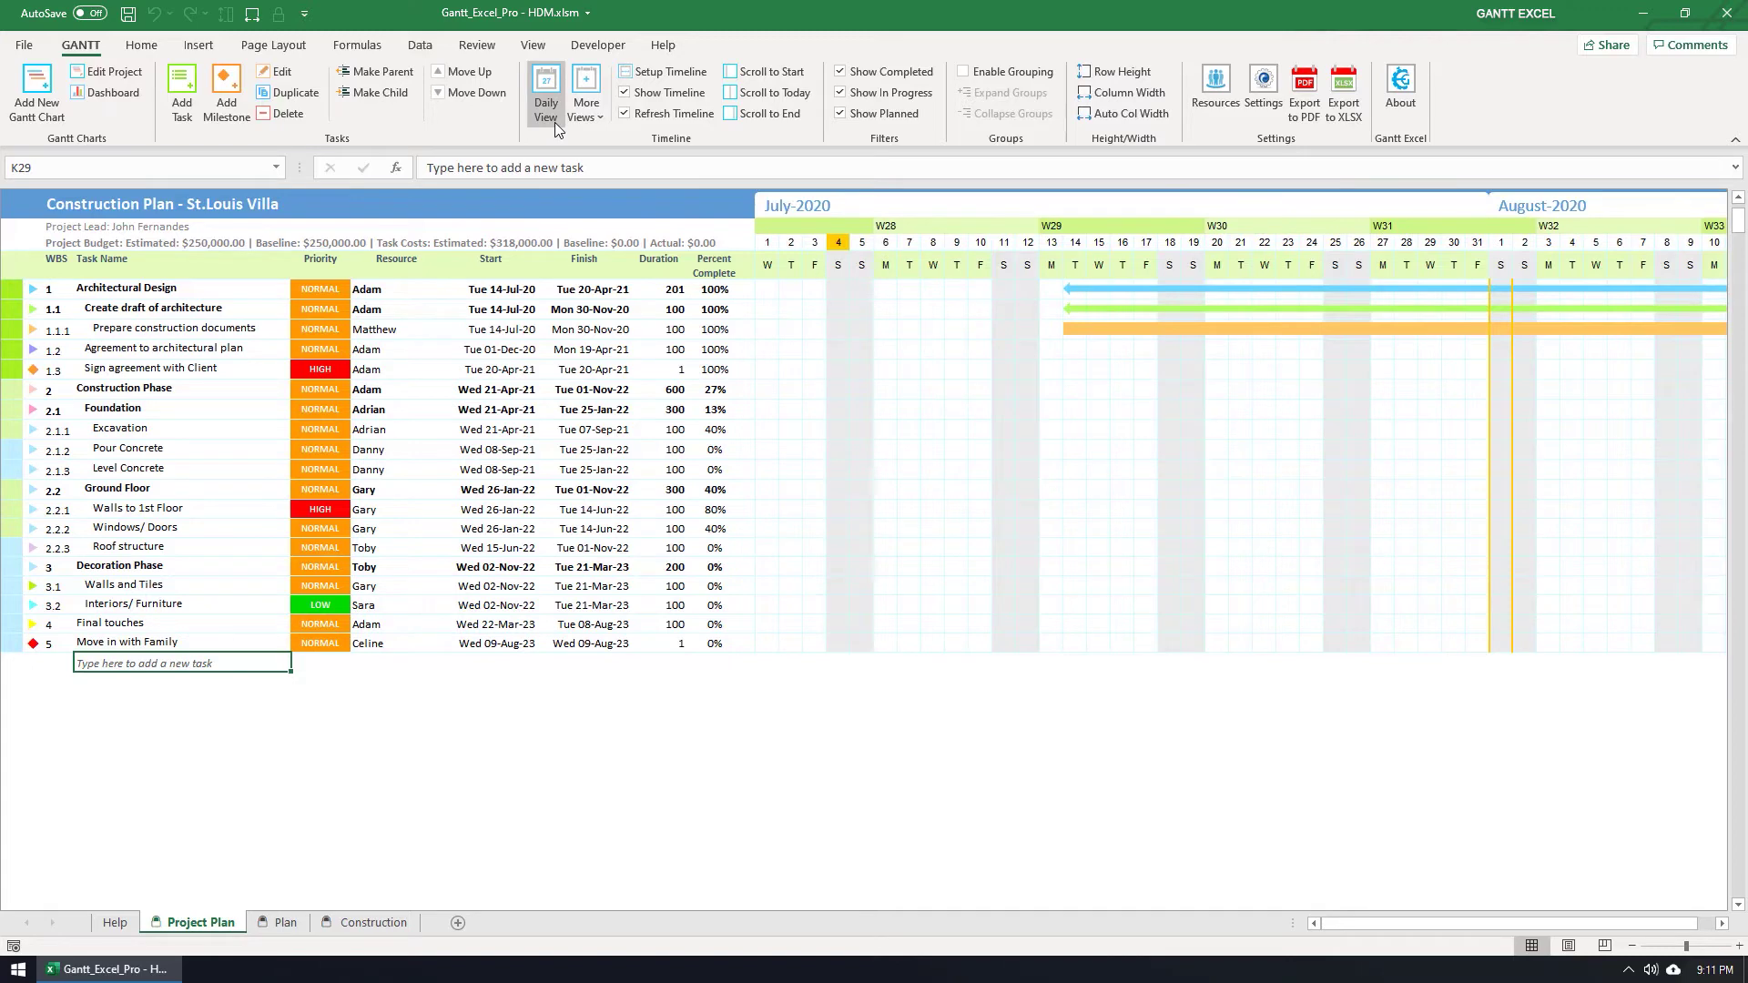
pyautogui.click(625, 95)
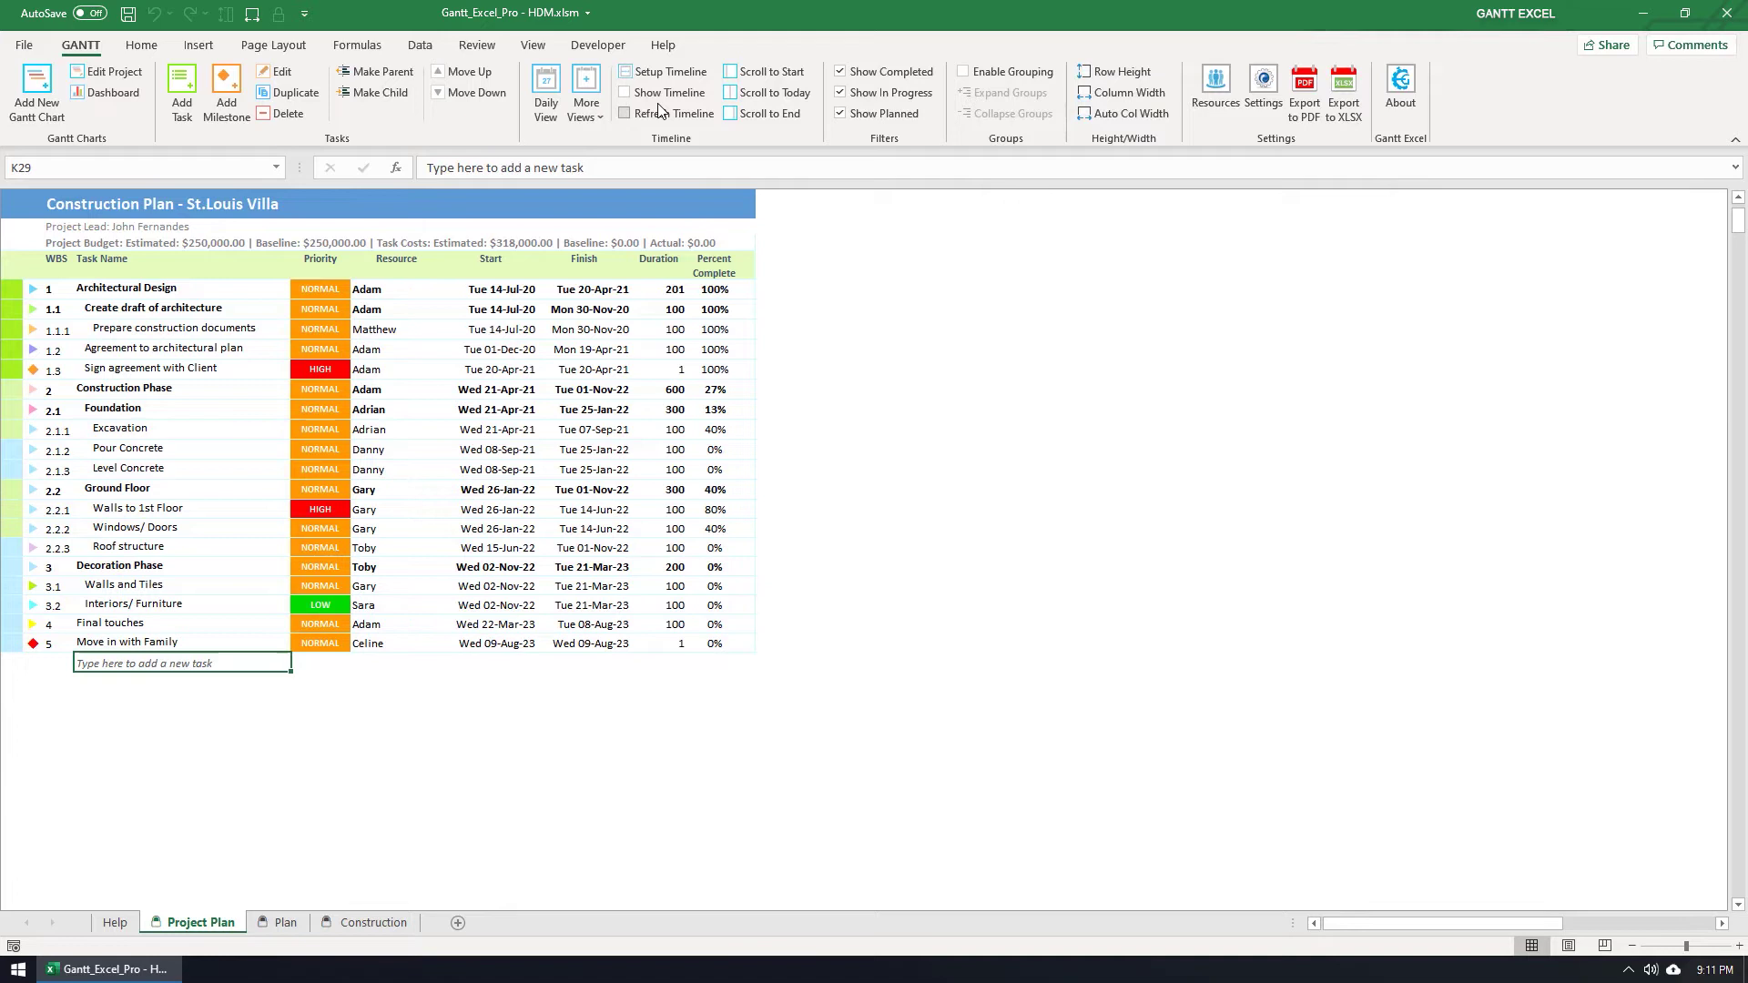
pyautogui.click(625, 93)
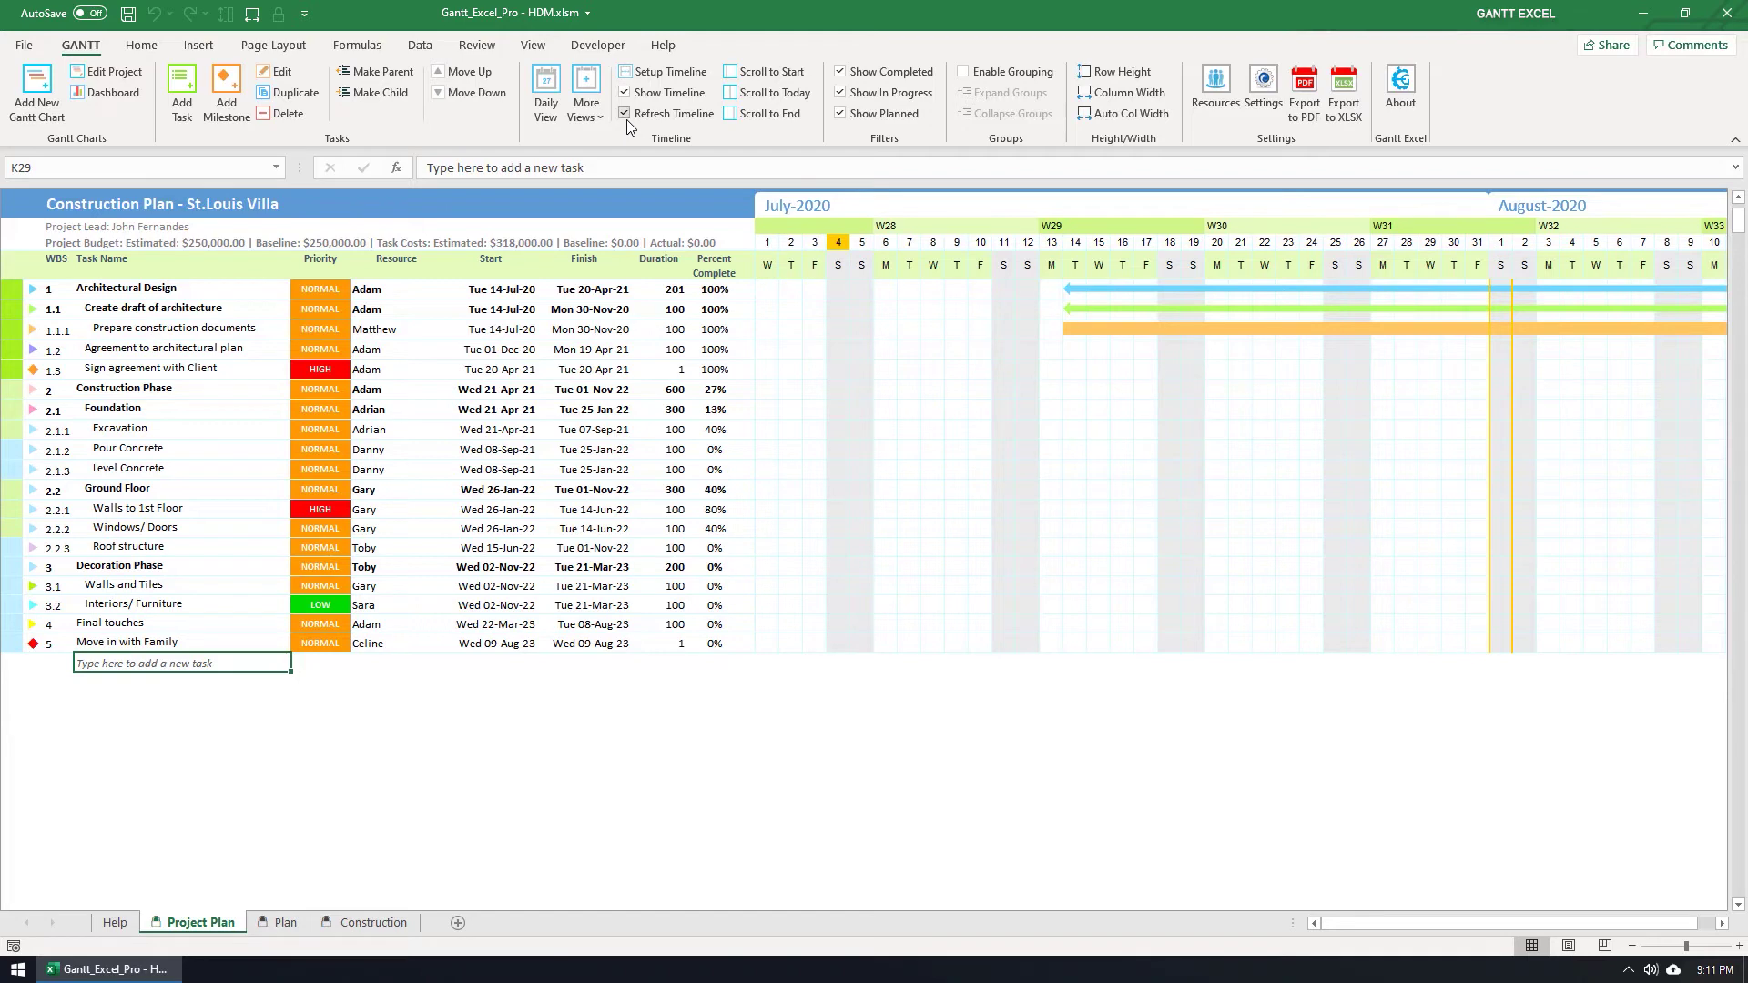
pyautogui.click(626, 115)
# - Scroll the timeline to the project start, then today, then the August 2023 project end
pyautogui.click(805, 75)
pyautogui.click(805, 74)
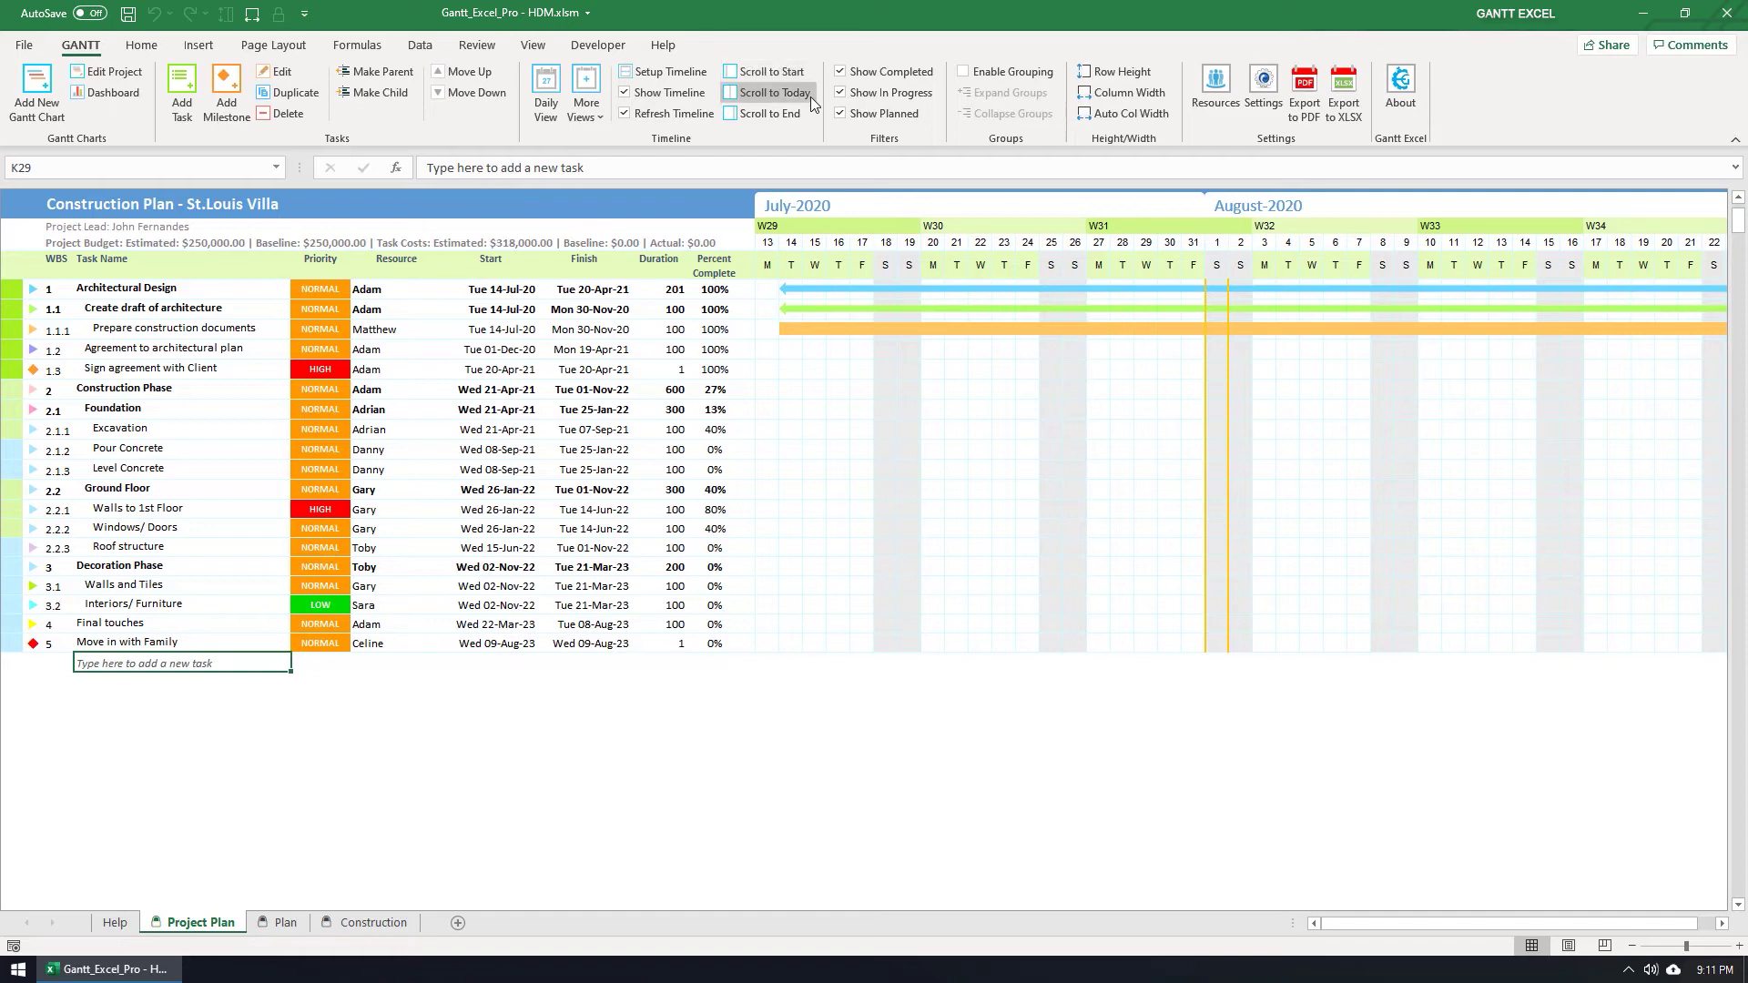
pyautogui.click(811, 99)
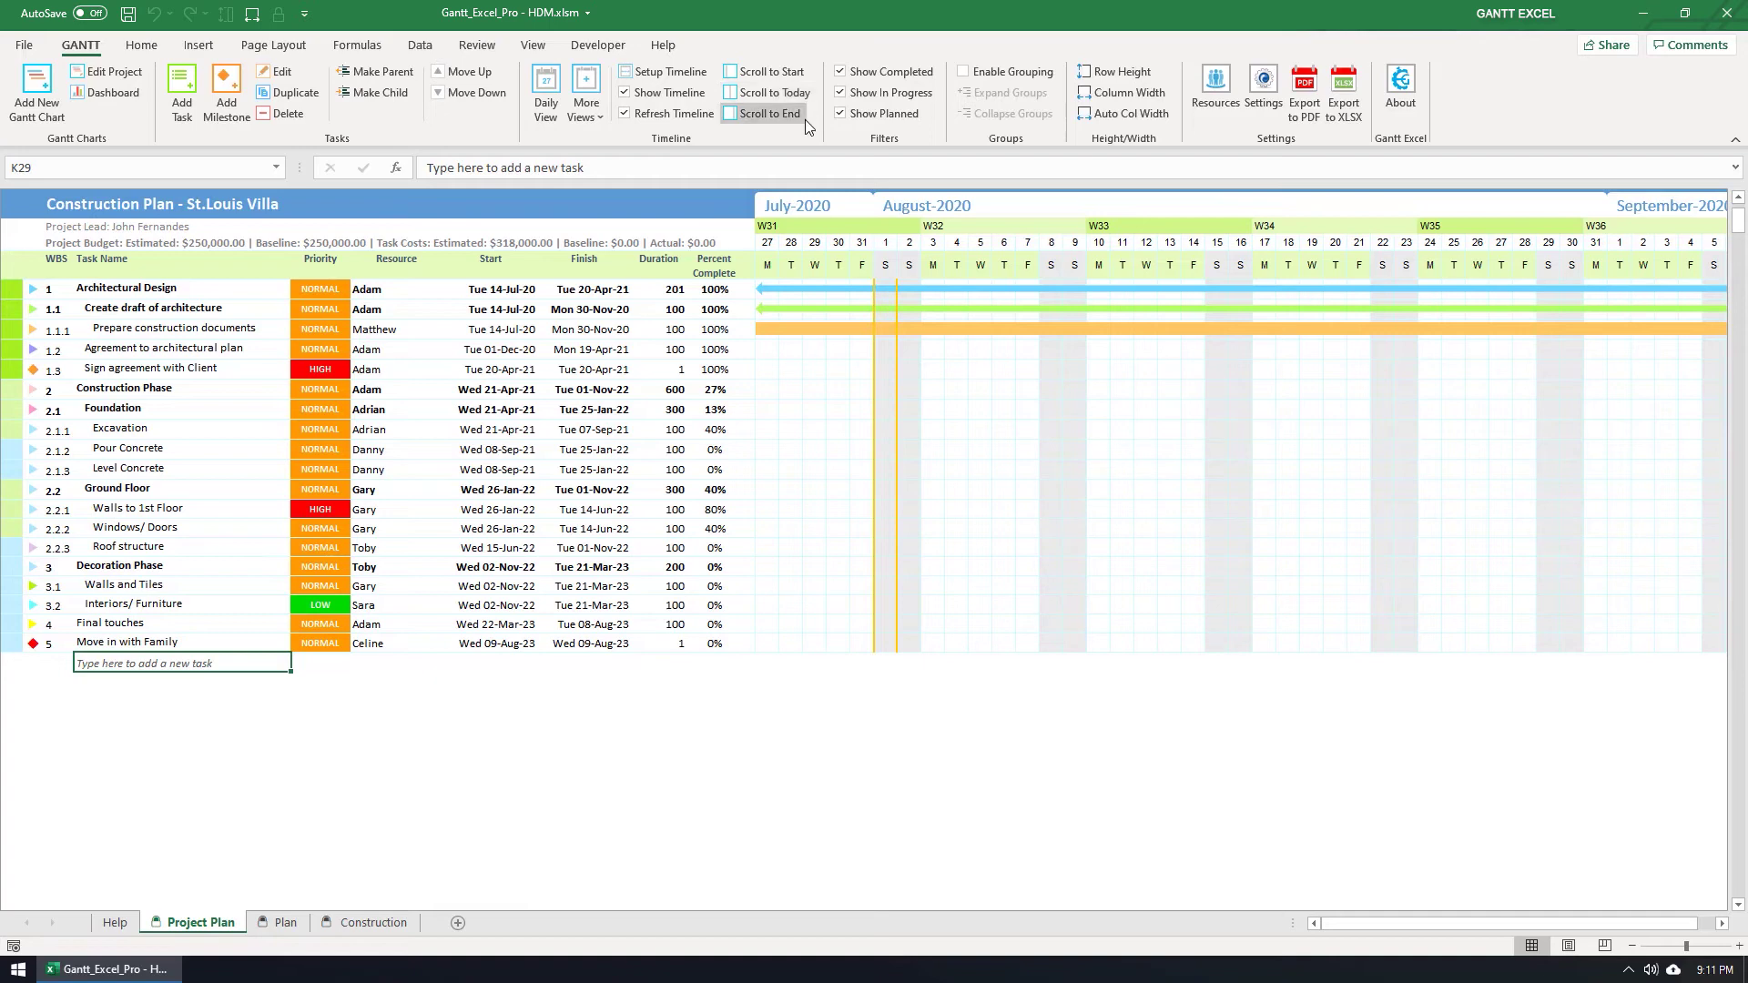
pyautogui.click(805, 119)
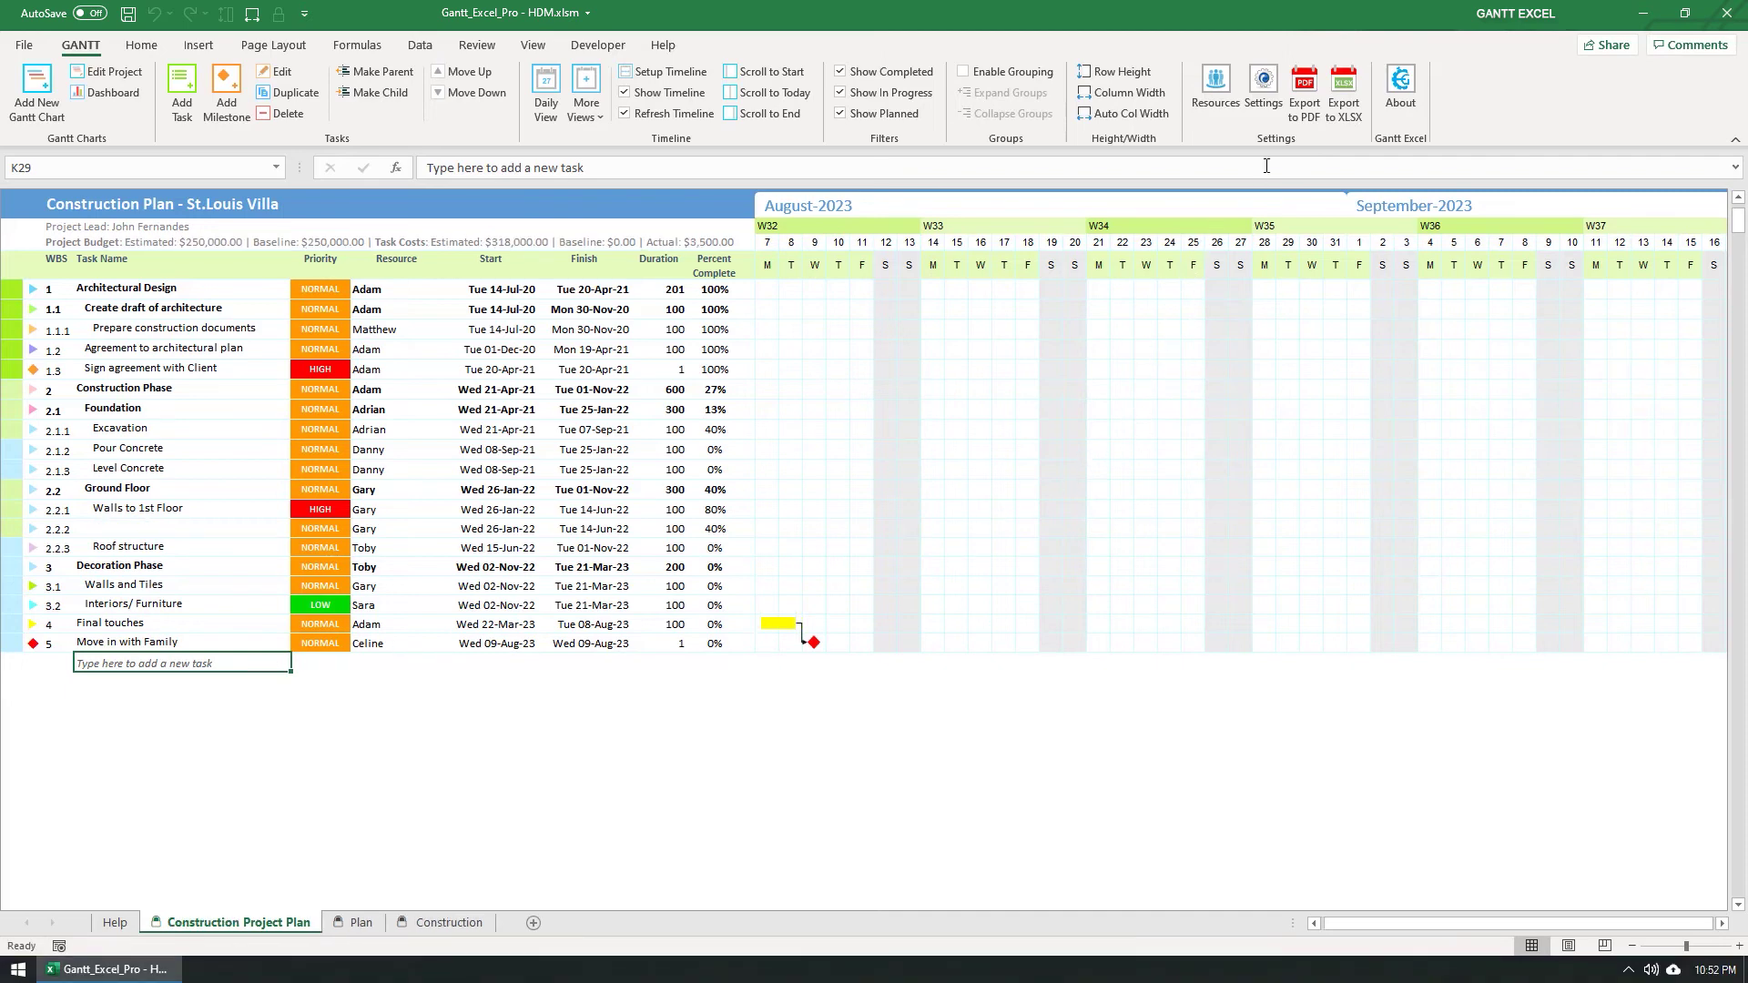
pyautogui.click(1267, 117)
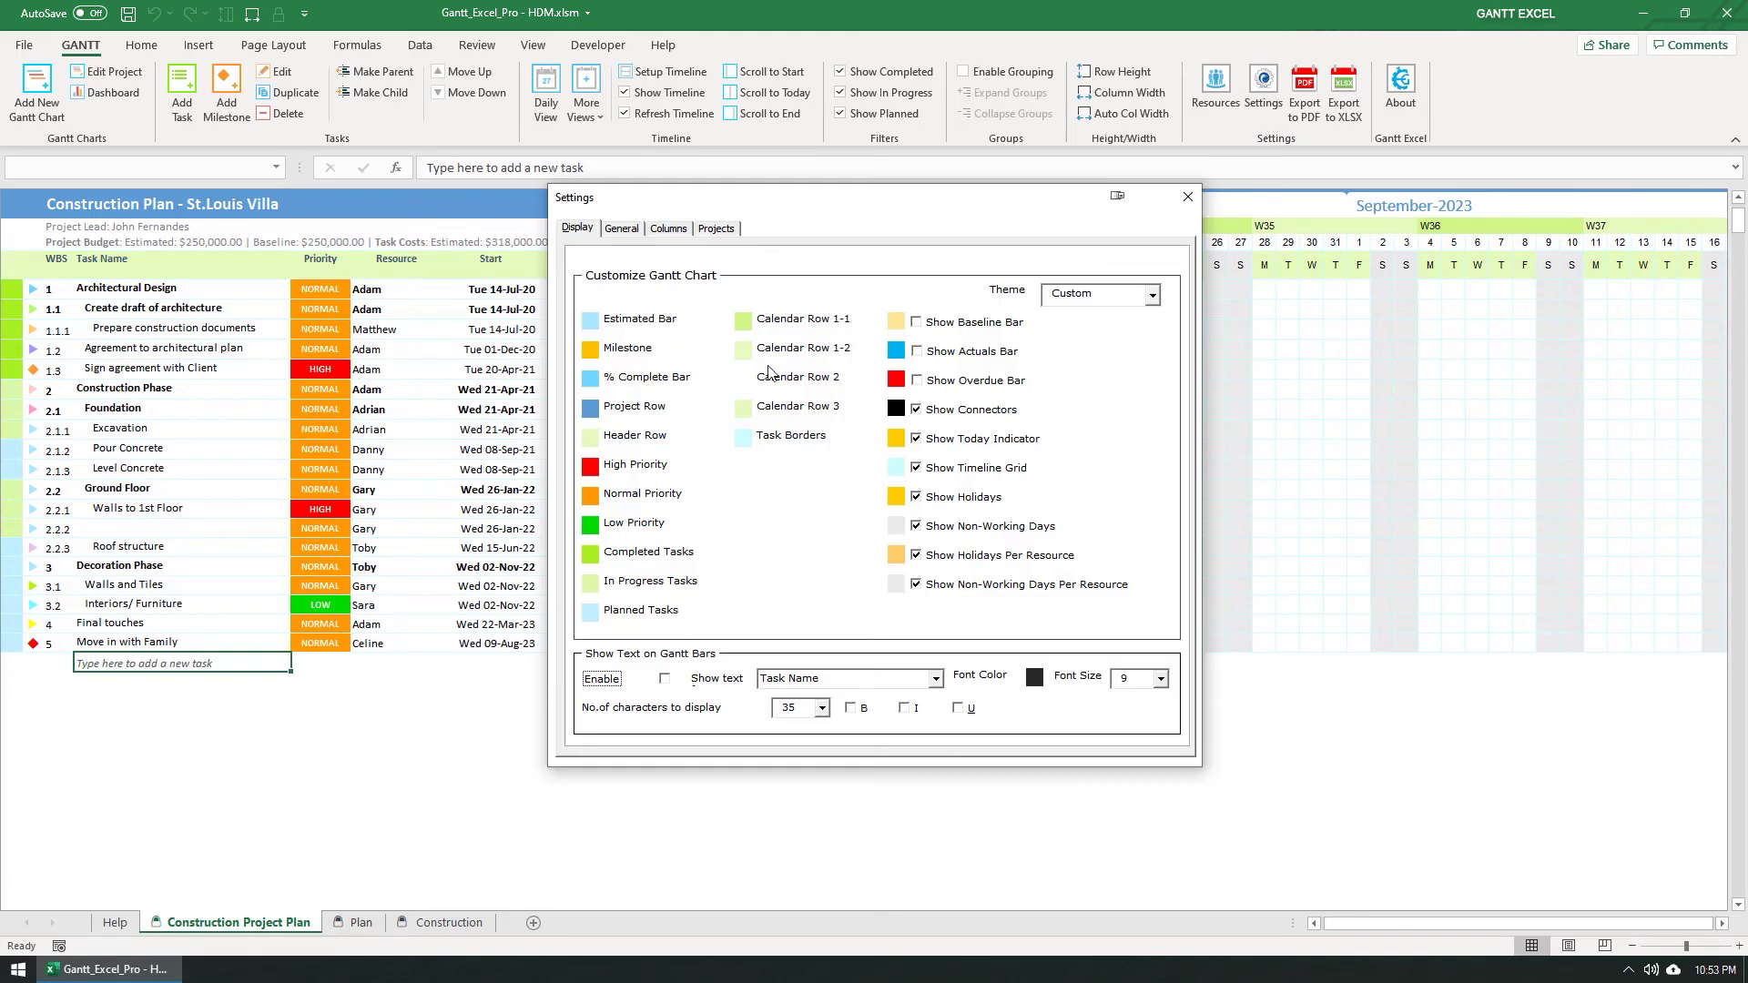
pyautogui.click(744, 324)
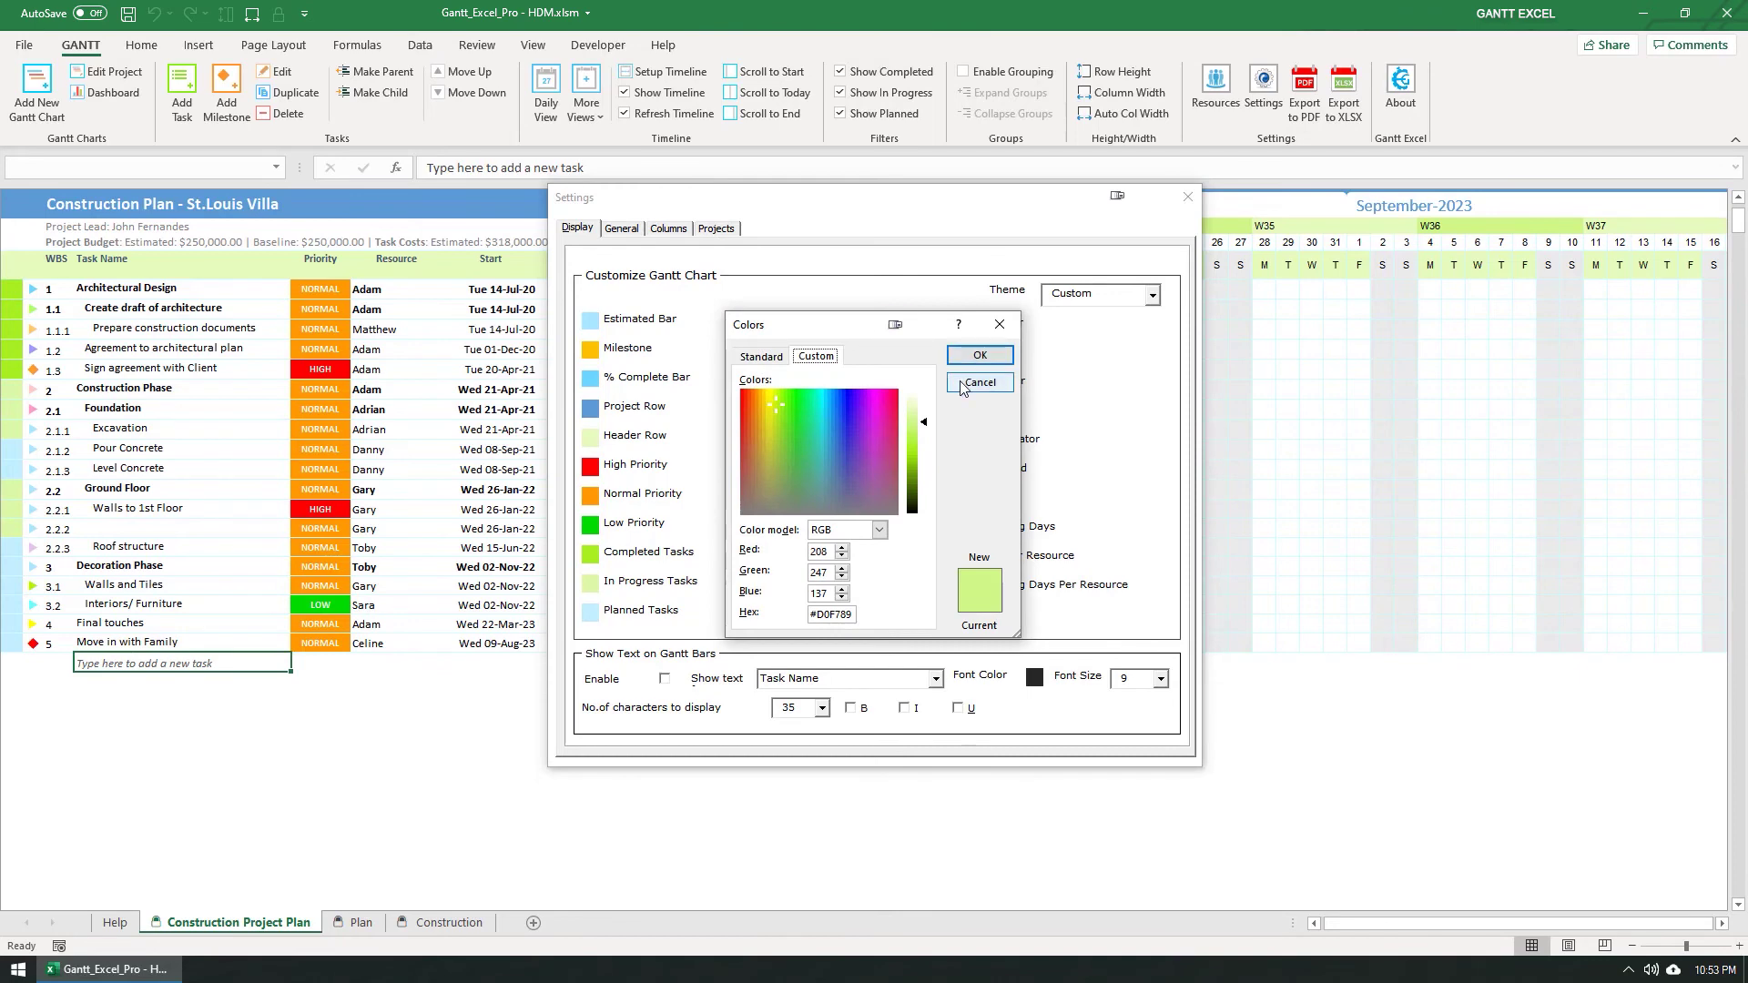
pyautogui.click(965, 382)
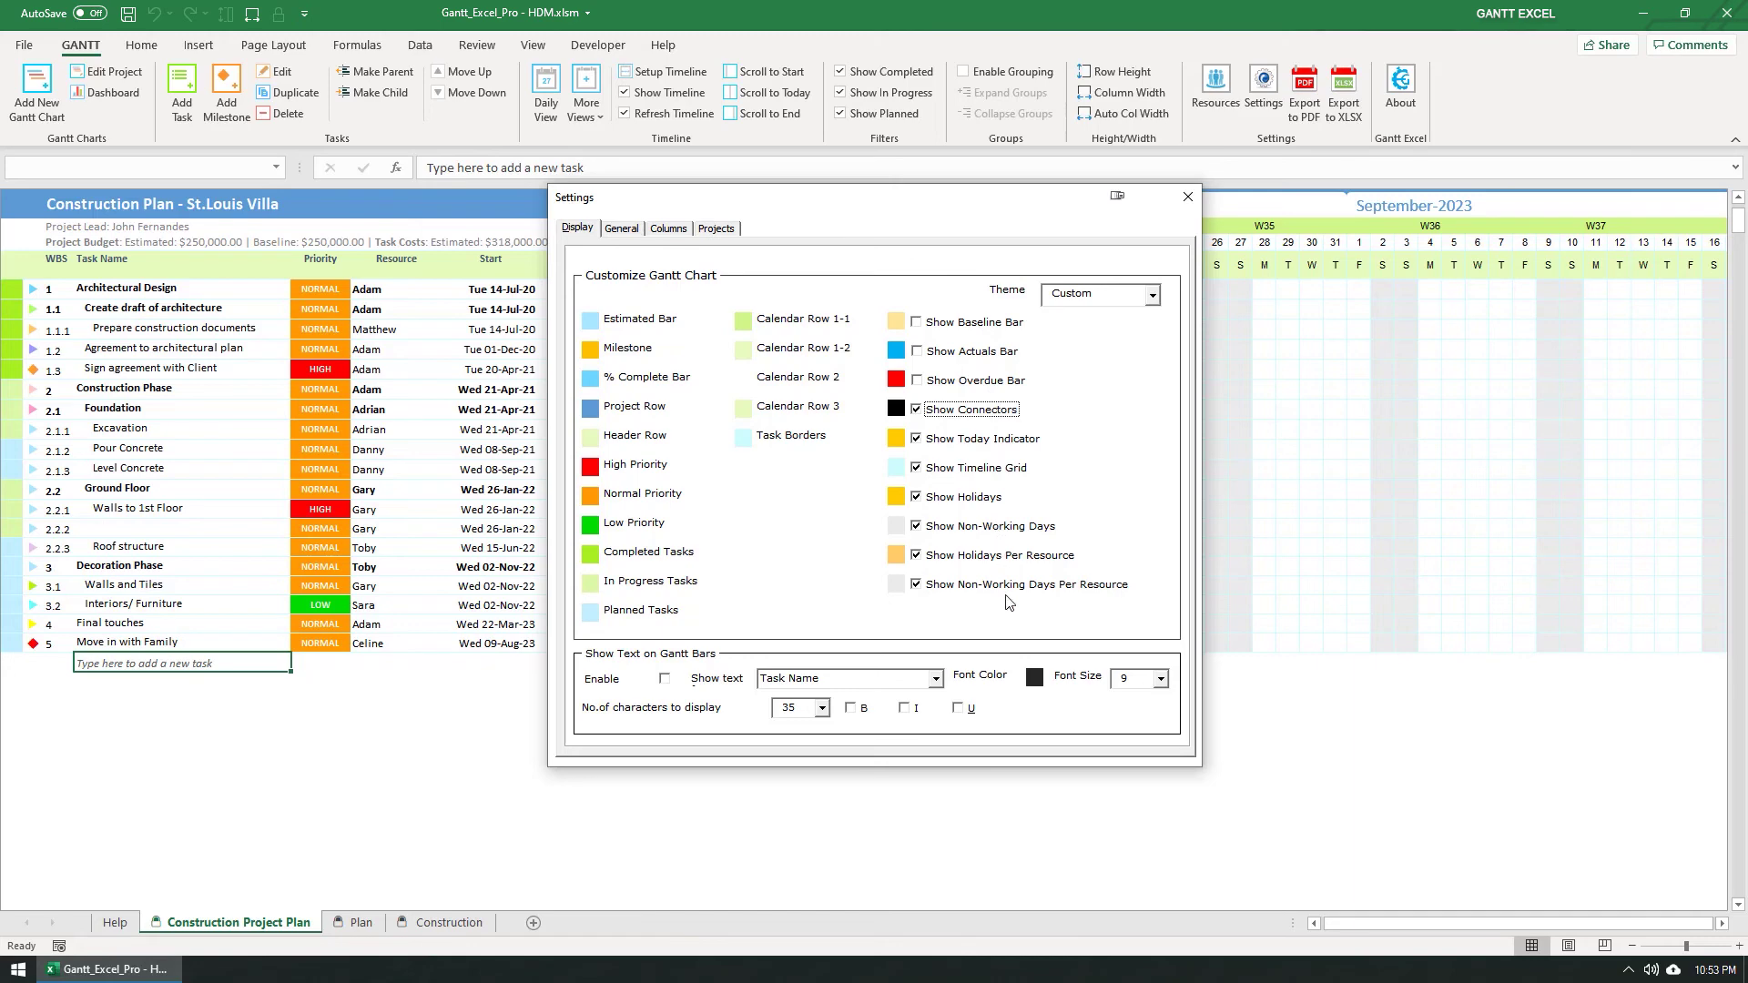
pyautogui.click(1187, 201)
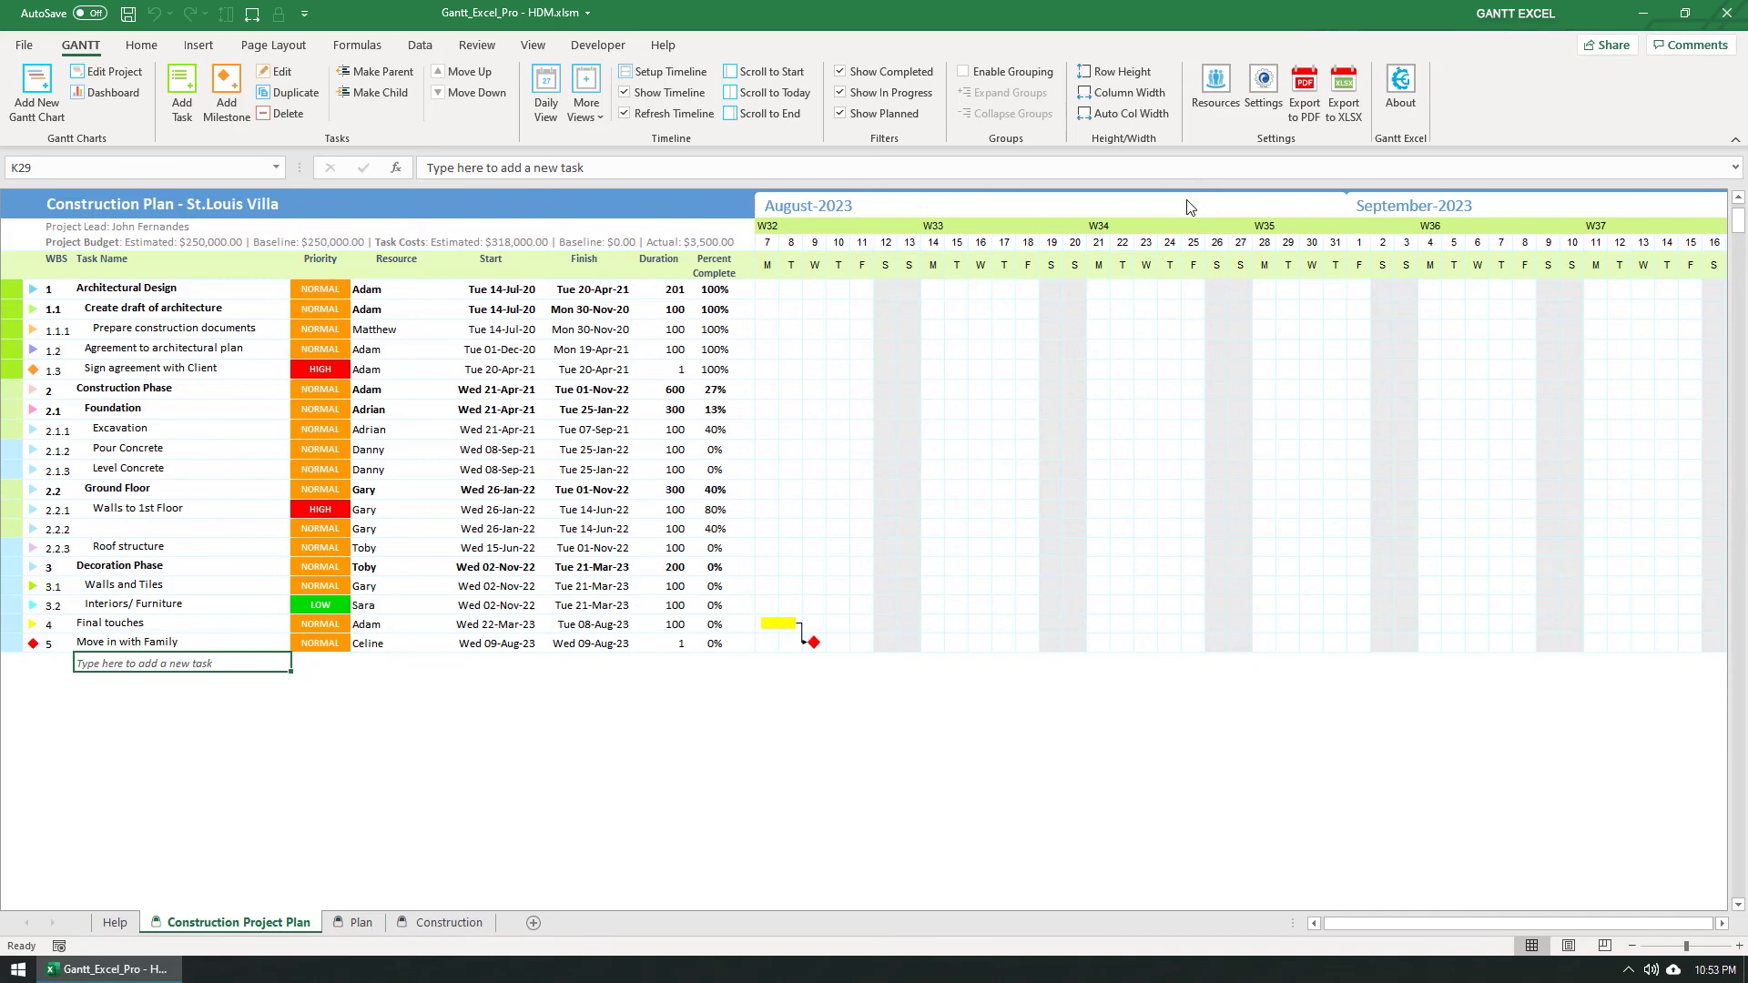